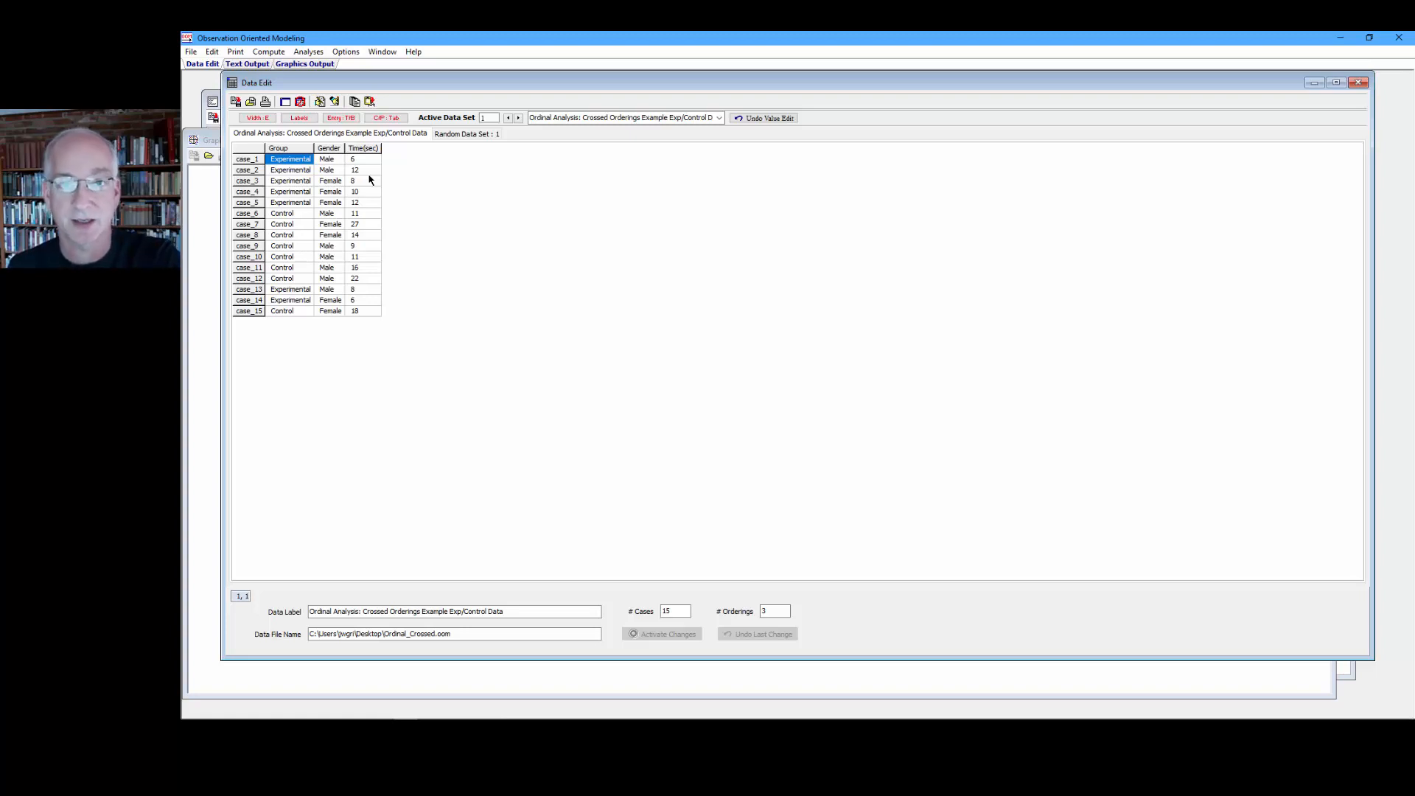
# Step: Open the Crossed Orderings ordinal analysis for the Crossed Orderings Example Exp/Control Data set
pyautogui.click(308, 52)
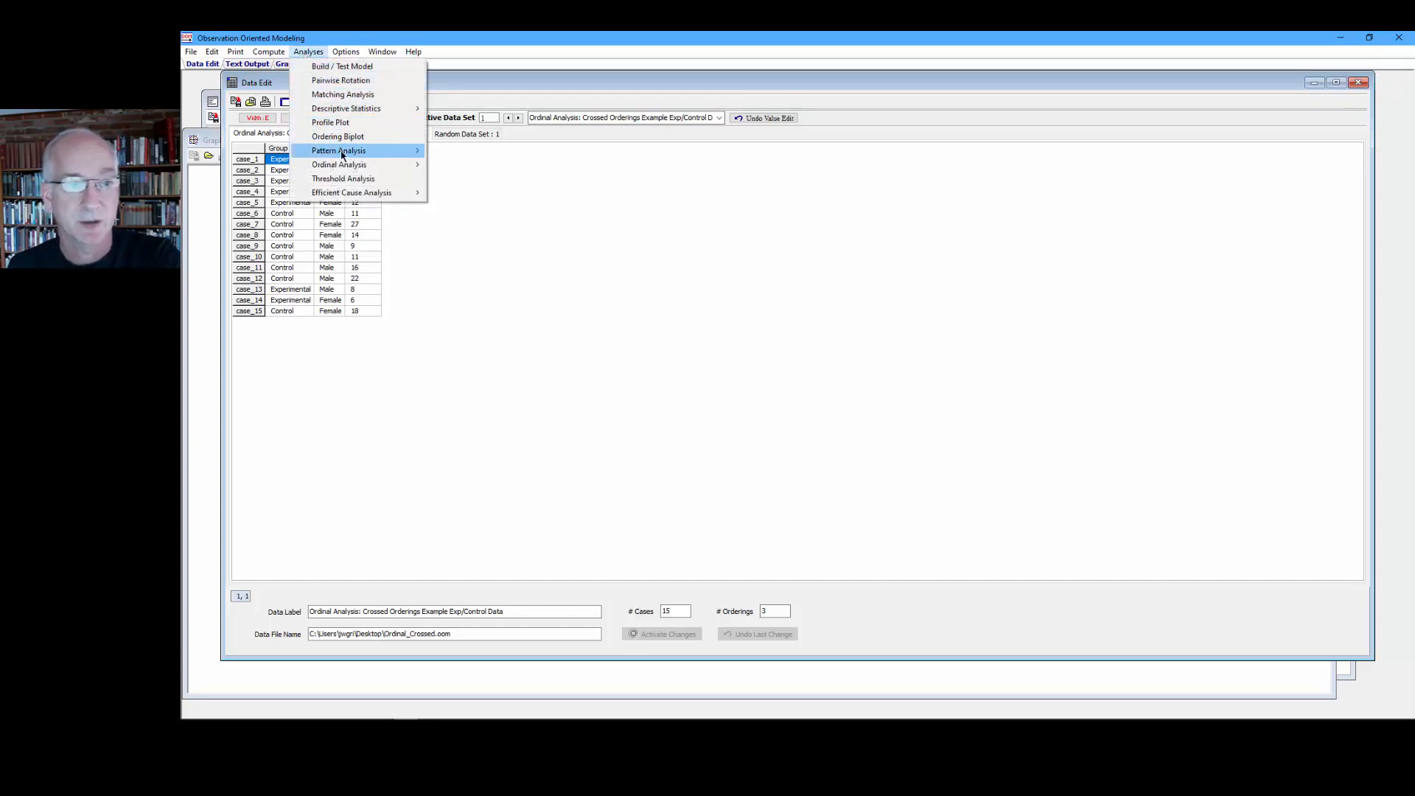
pyautogui.moveTo(397, 167)
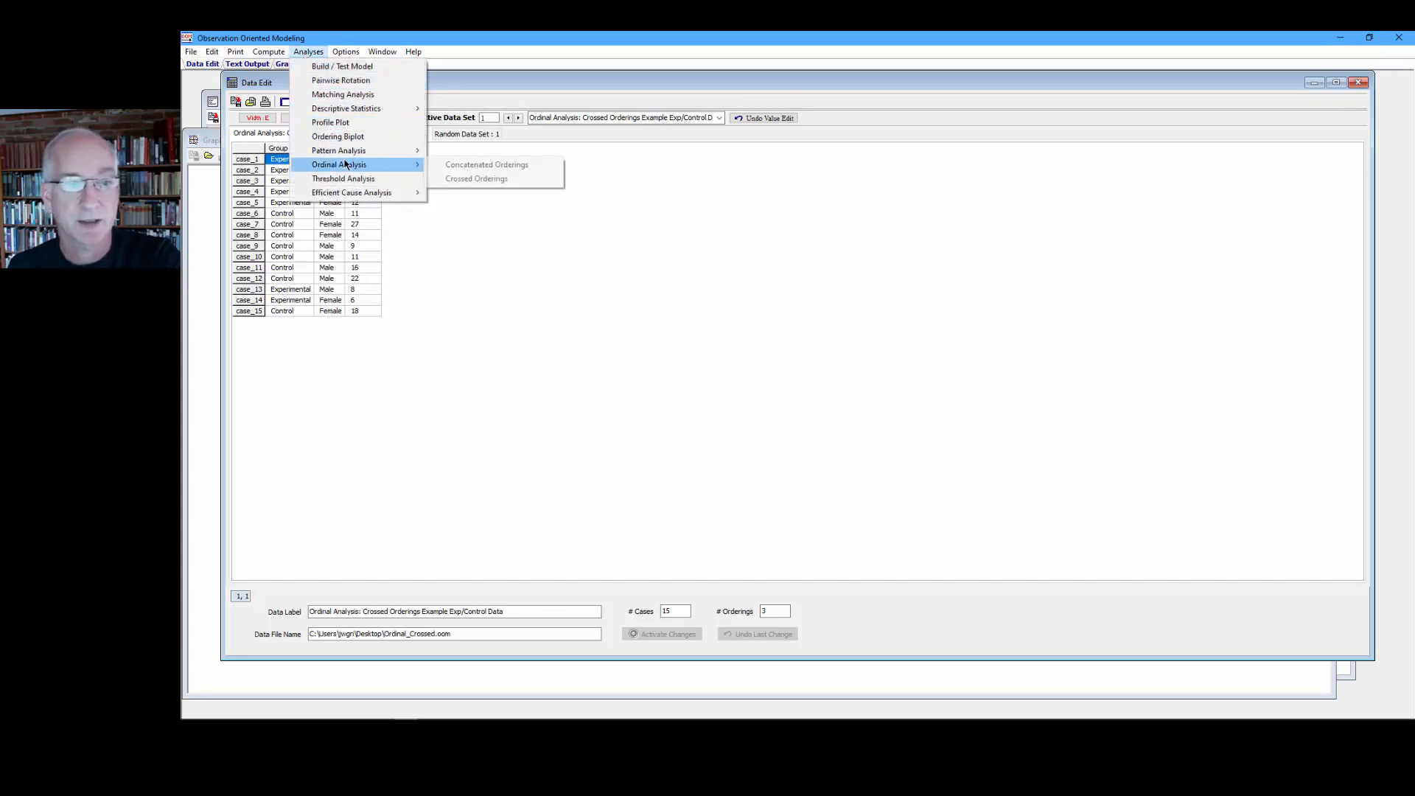
pyautogui.click(459, 179)
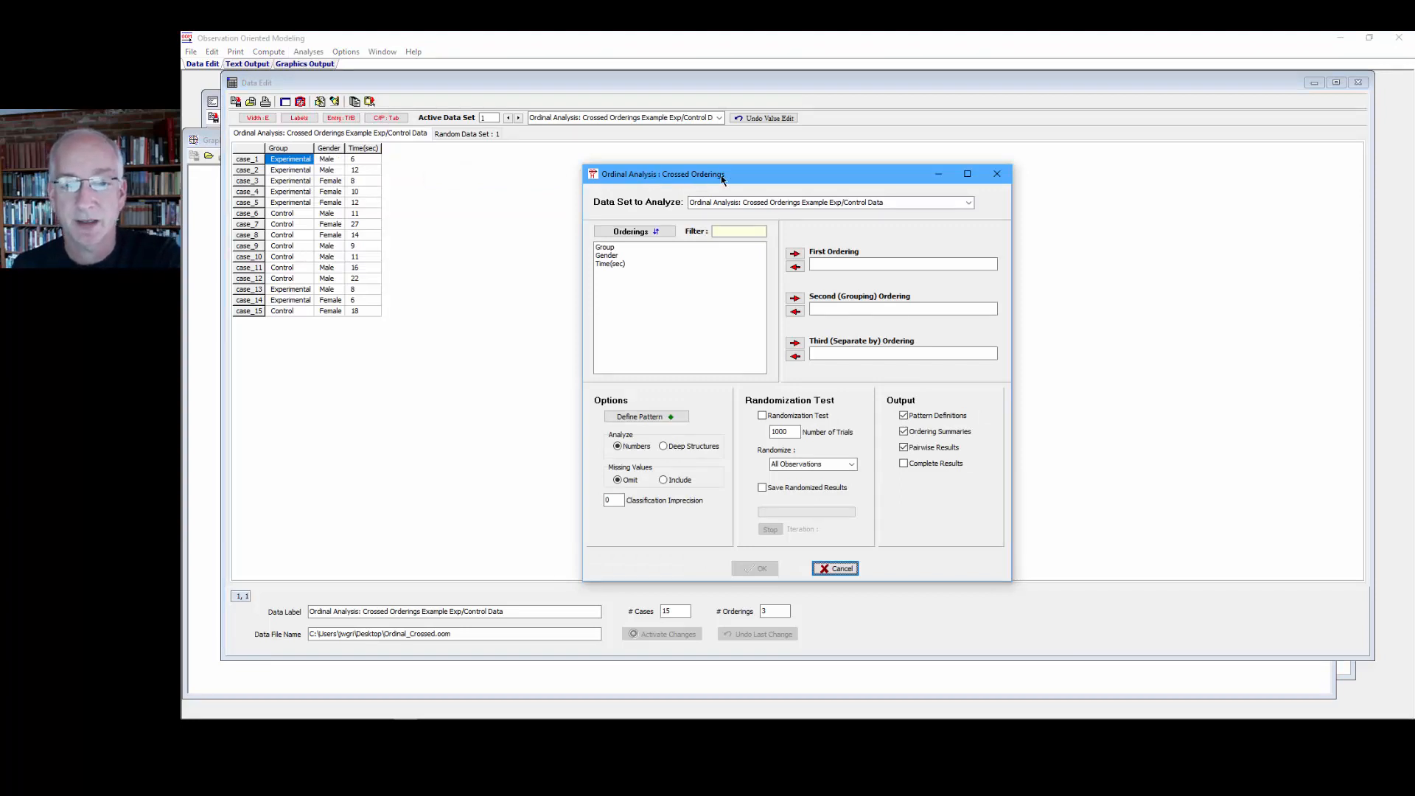
pyautogui.click(968, 205)
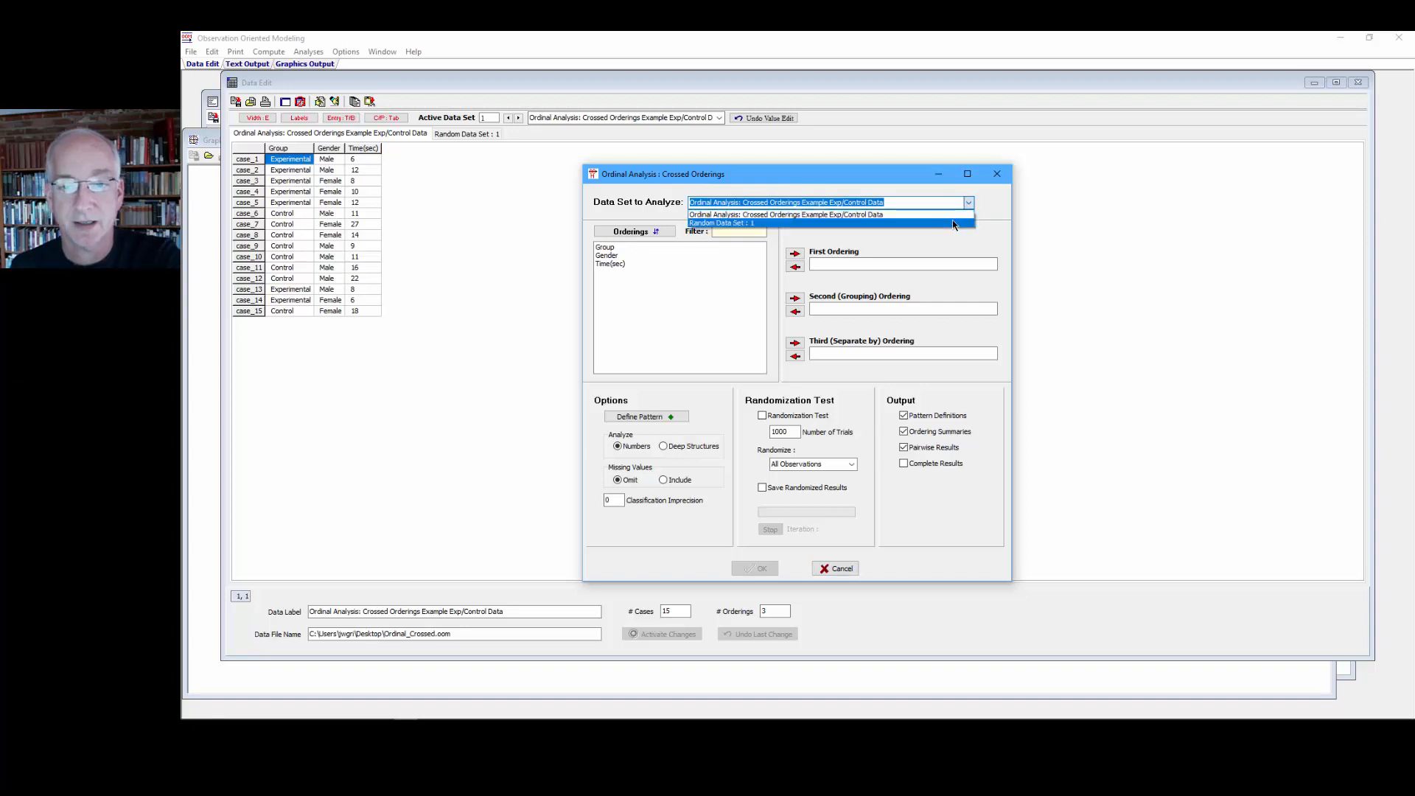
pyautogui.click(951, 217)
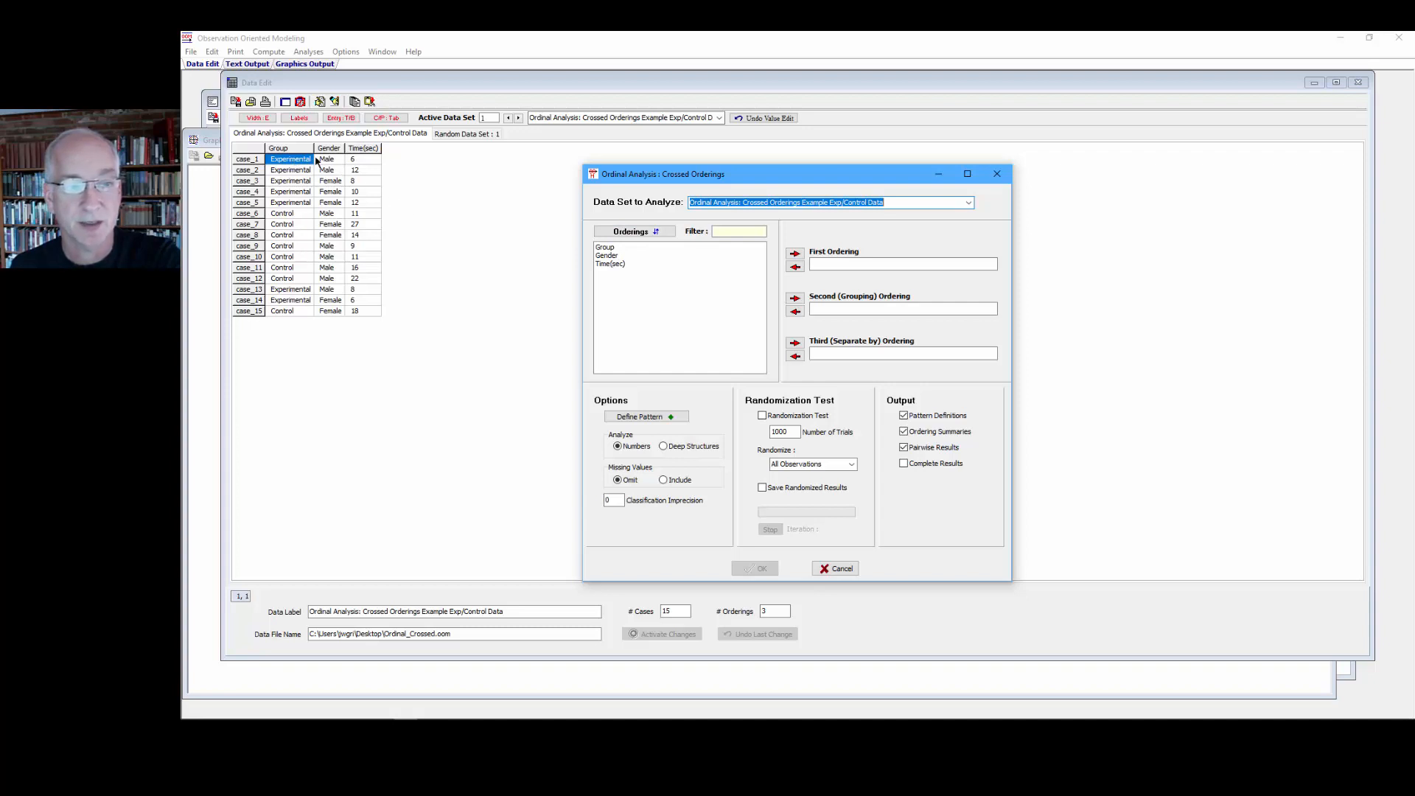
# Step: Try sorting the orderings list and filtering it by Grou and G, then clear the filter
pyautogui.click(625, 233)
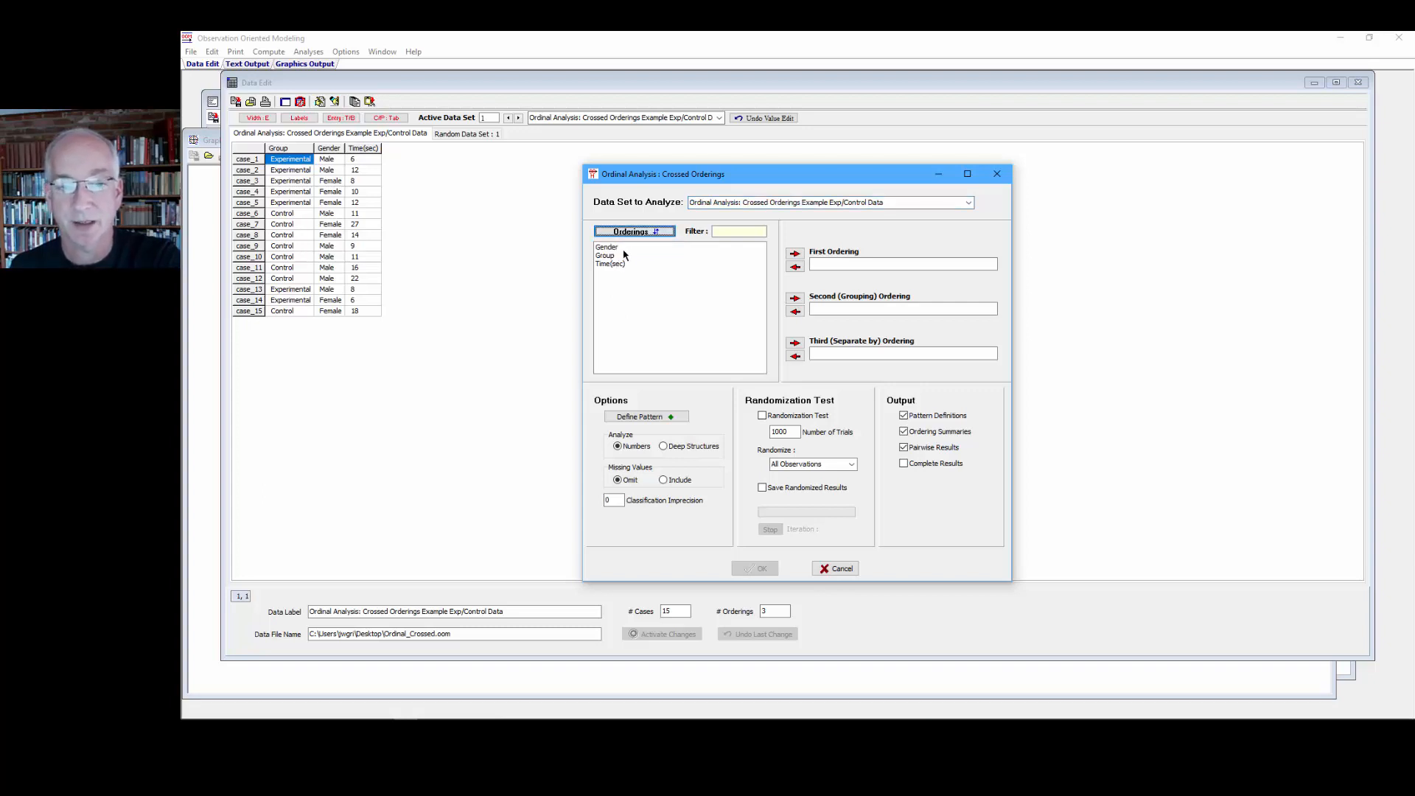
pyautogui.click(634, 233)
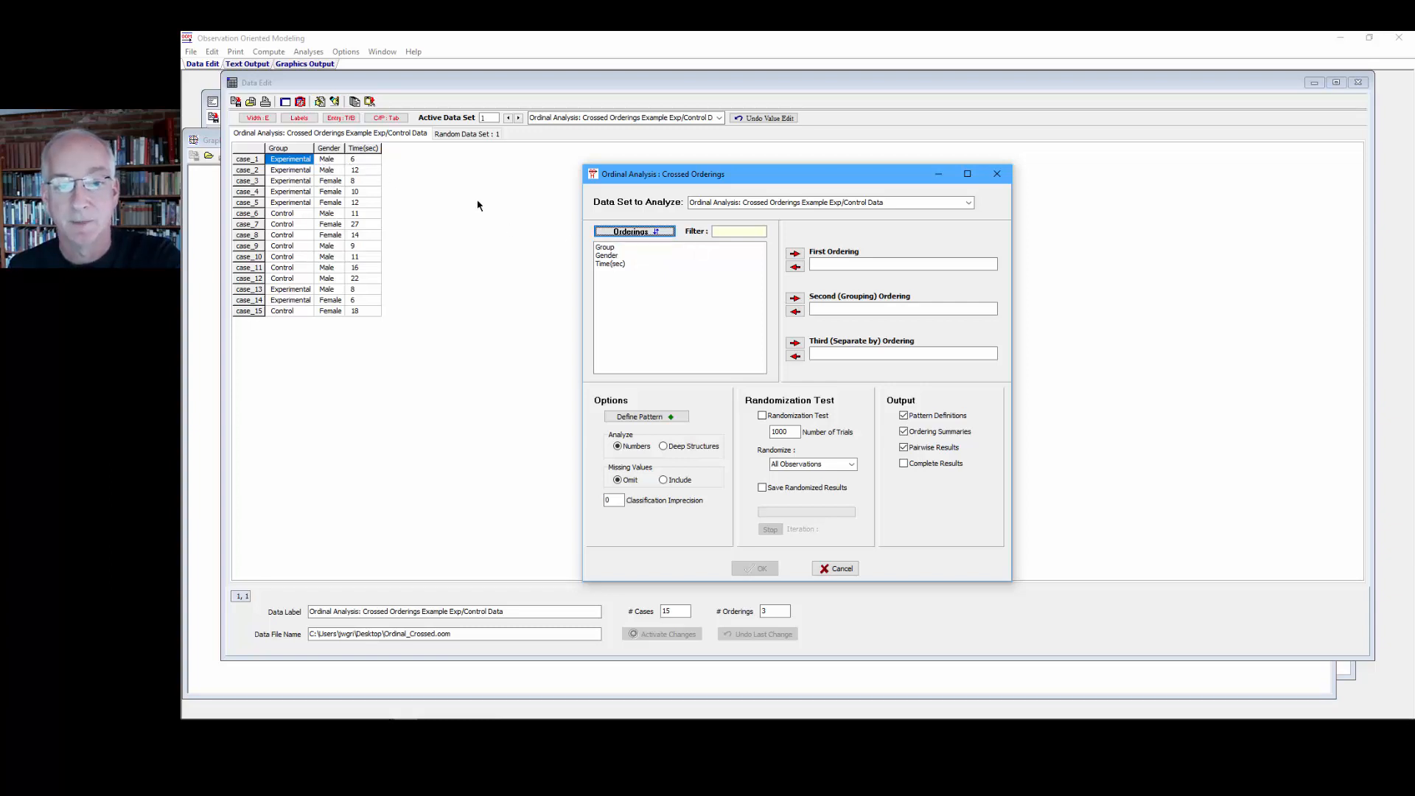
pyautogui.click(718, 232)
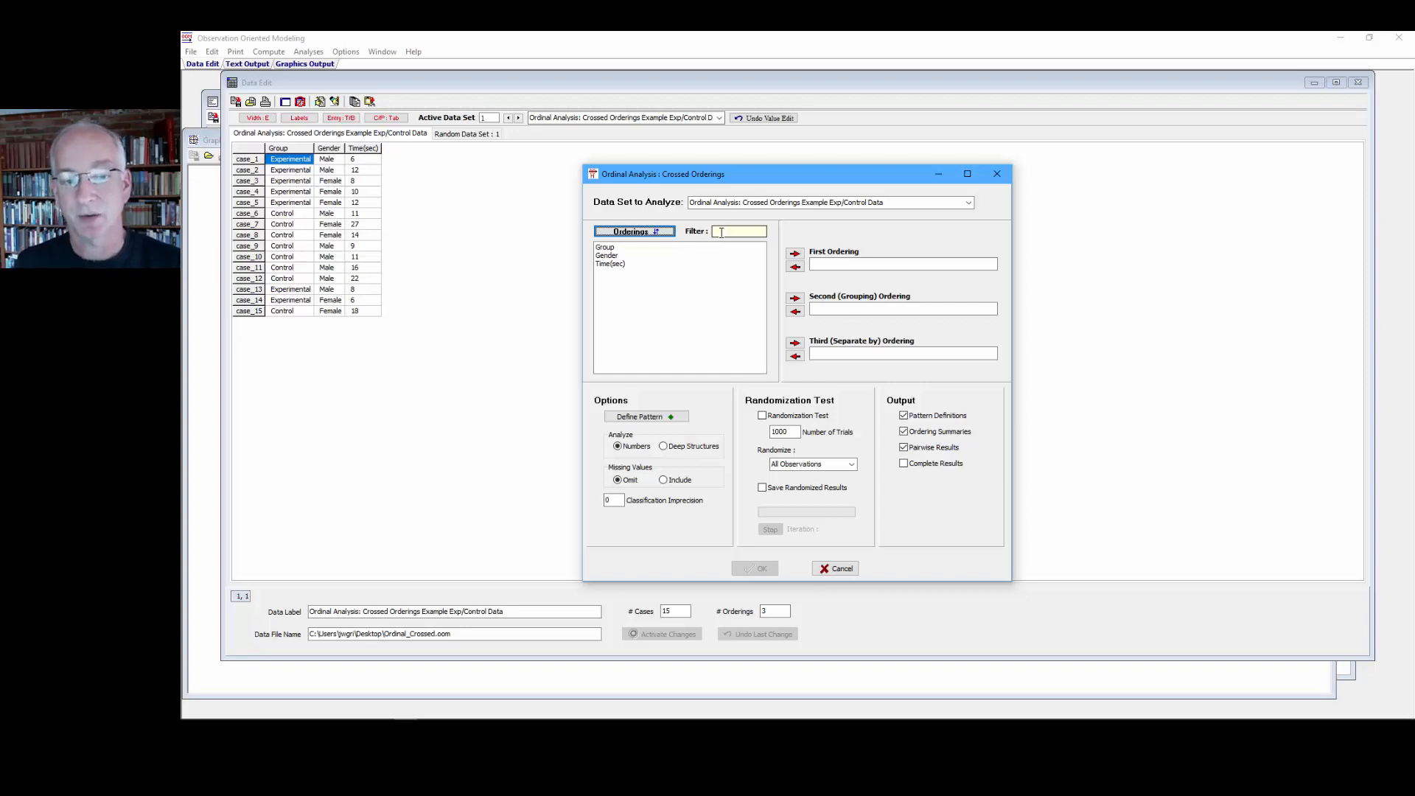
pyautogui.click(721, 232)
pyautogui.write('Grou')
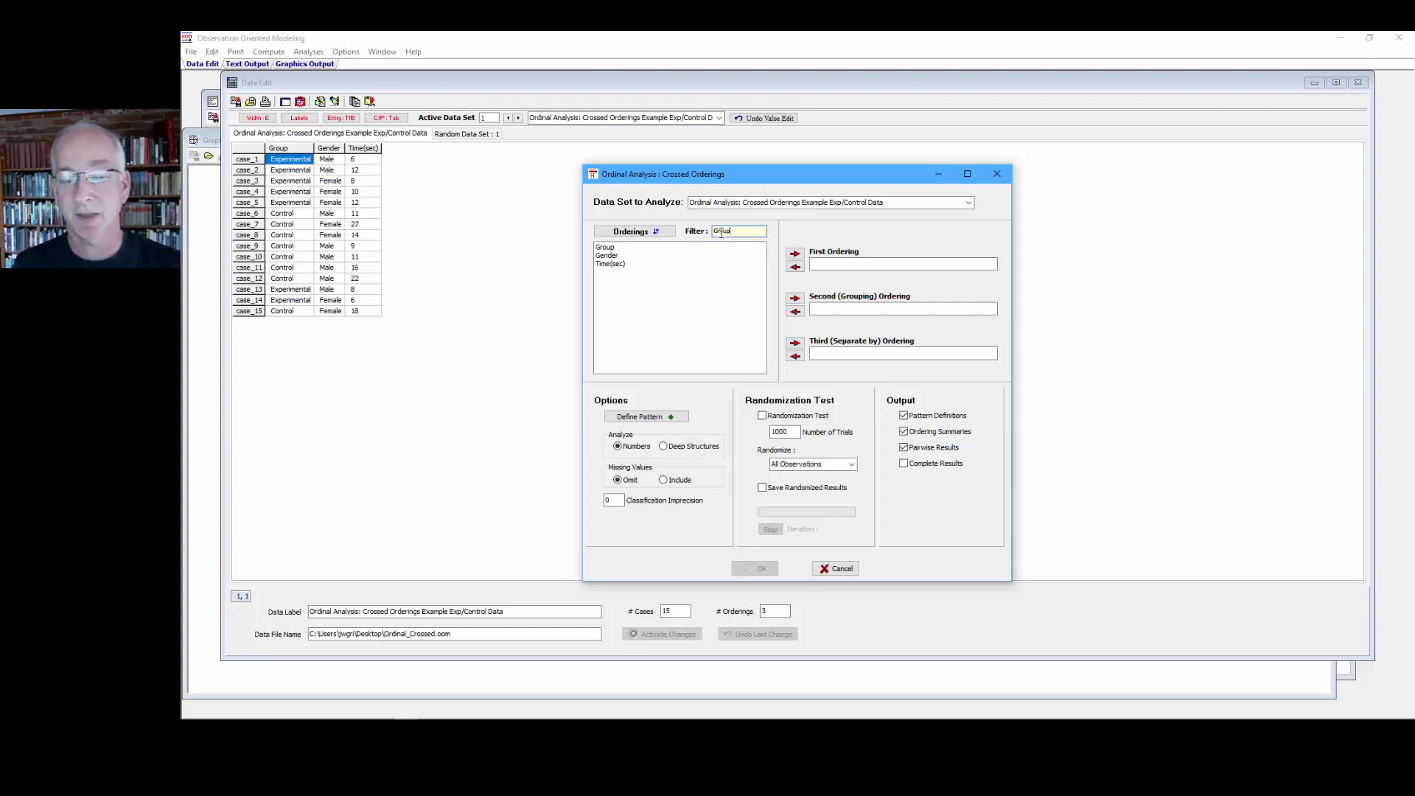
pyautogui.press('Return')
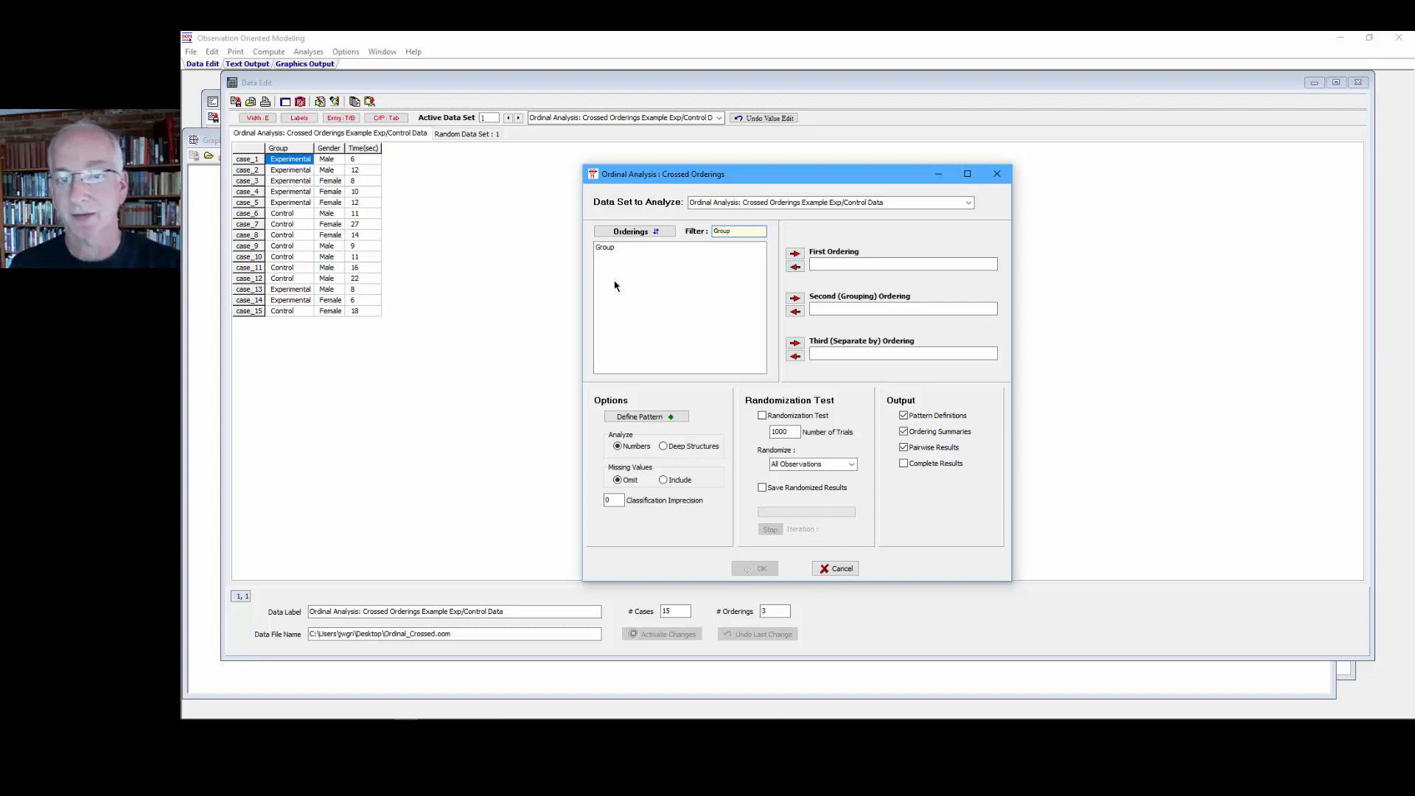
pyautogui.doubleClick(726, 232)
pyautogui.write('G')
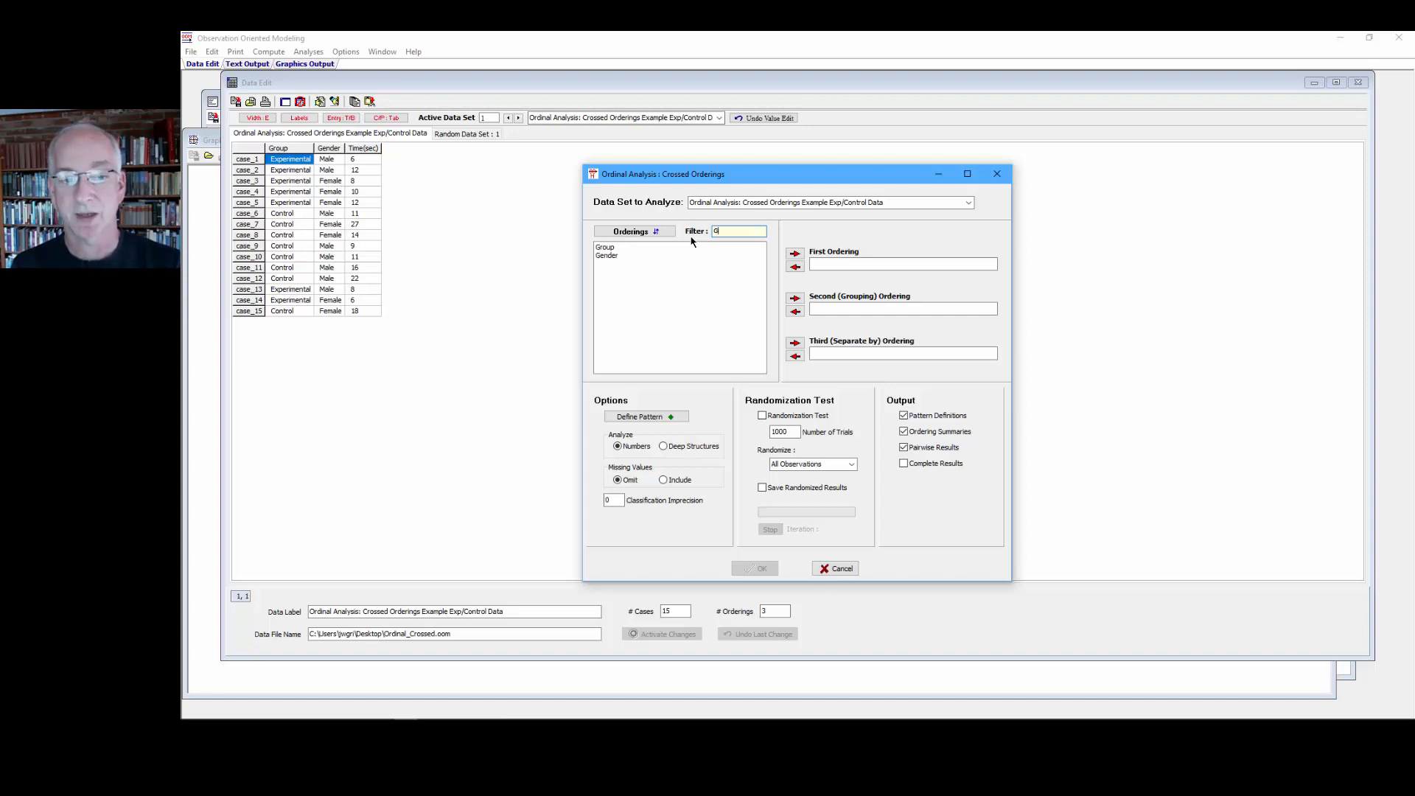
pyautogui.press('BackSpace')
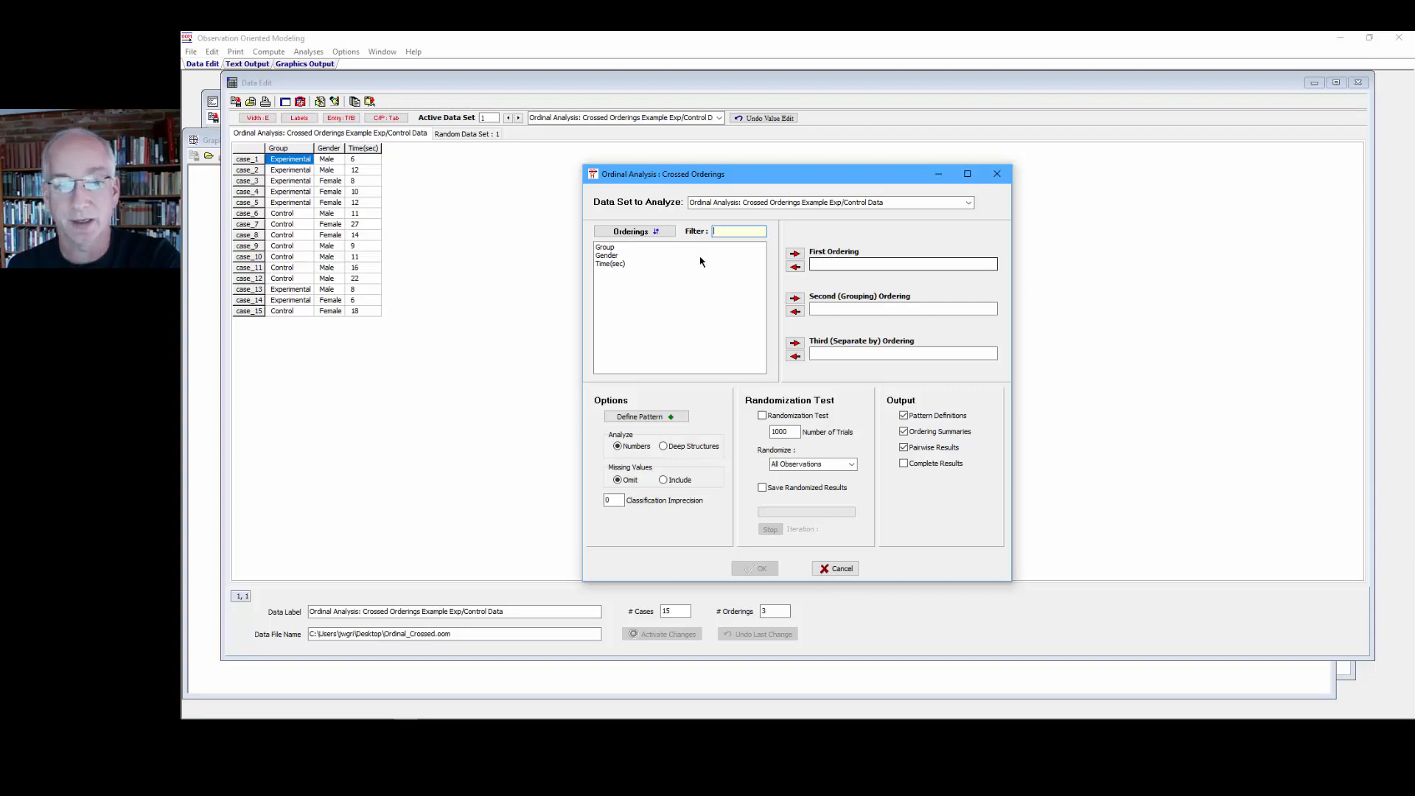
# Step: Set Time(sec) as the first ordering and Group as the second (grouping) ordering
pyautogui.click(612, 264)
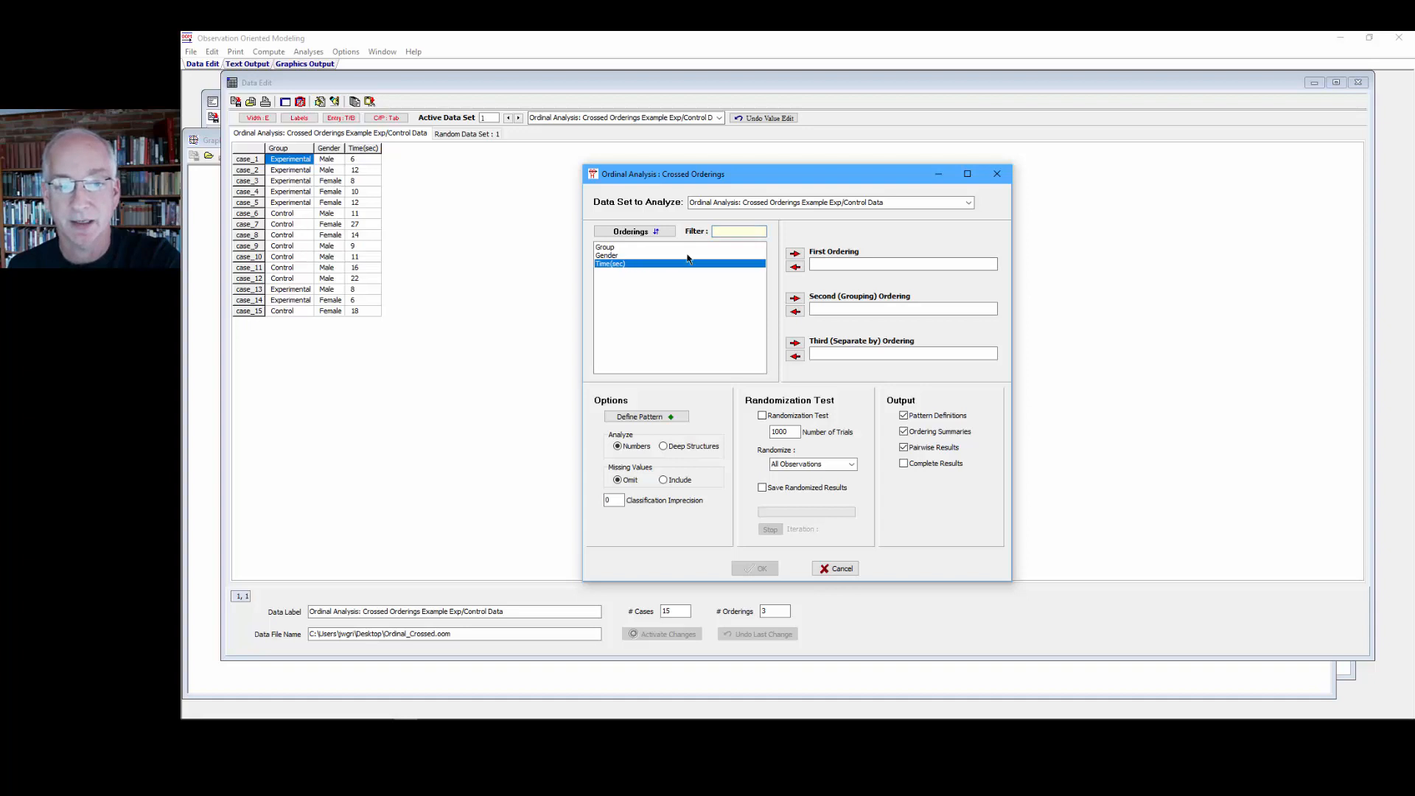
pyautogui.click(795, 254)
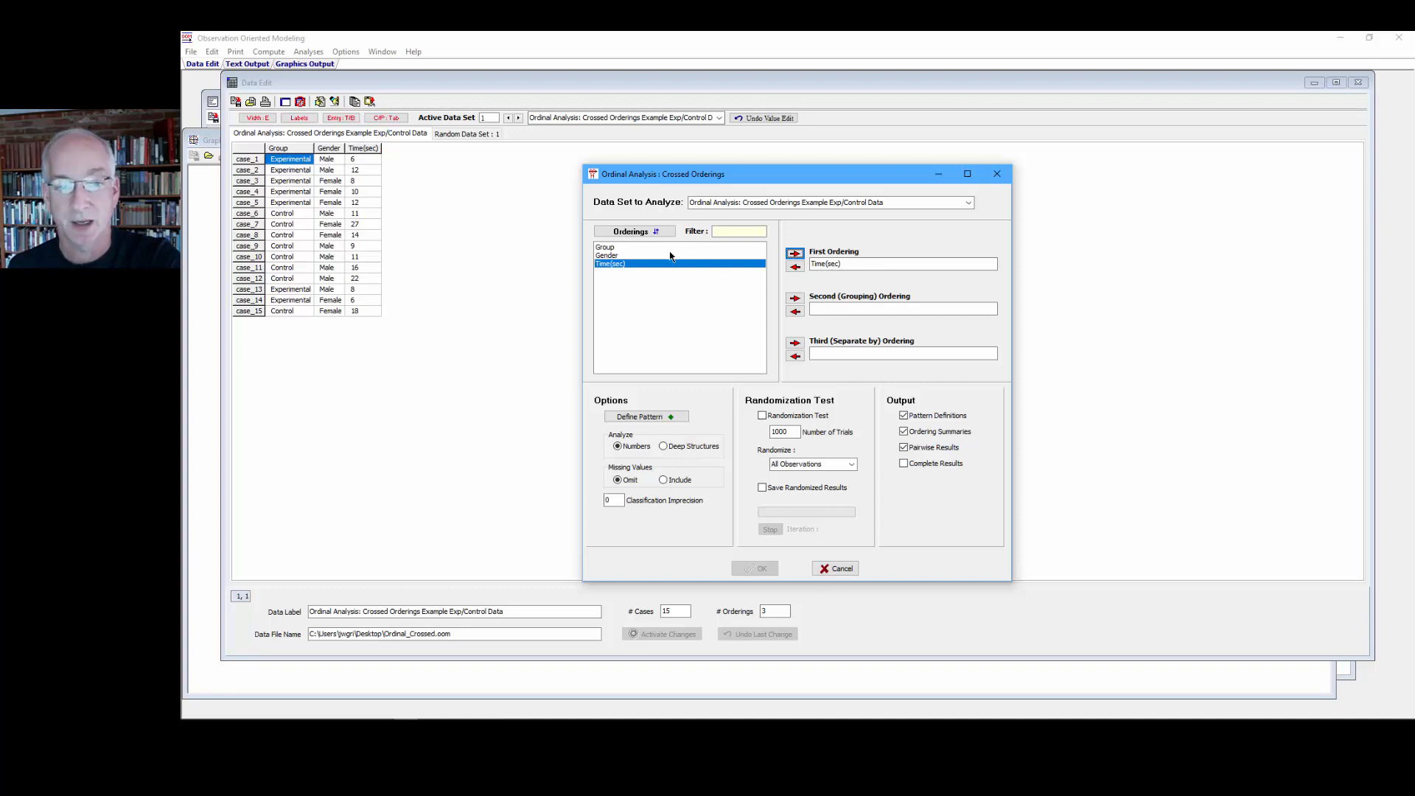
pyautogui.doubleClick(612, 248)
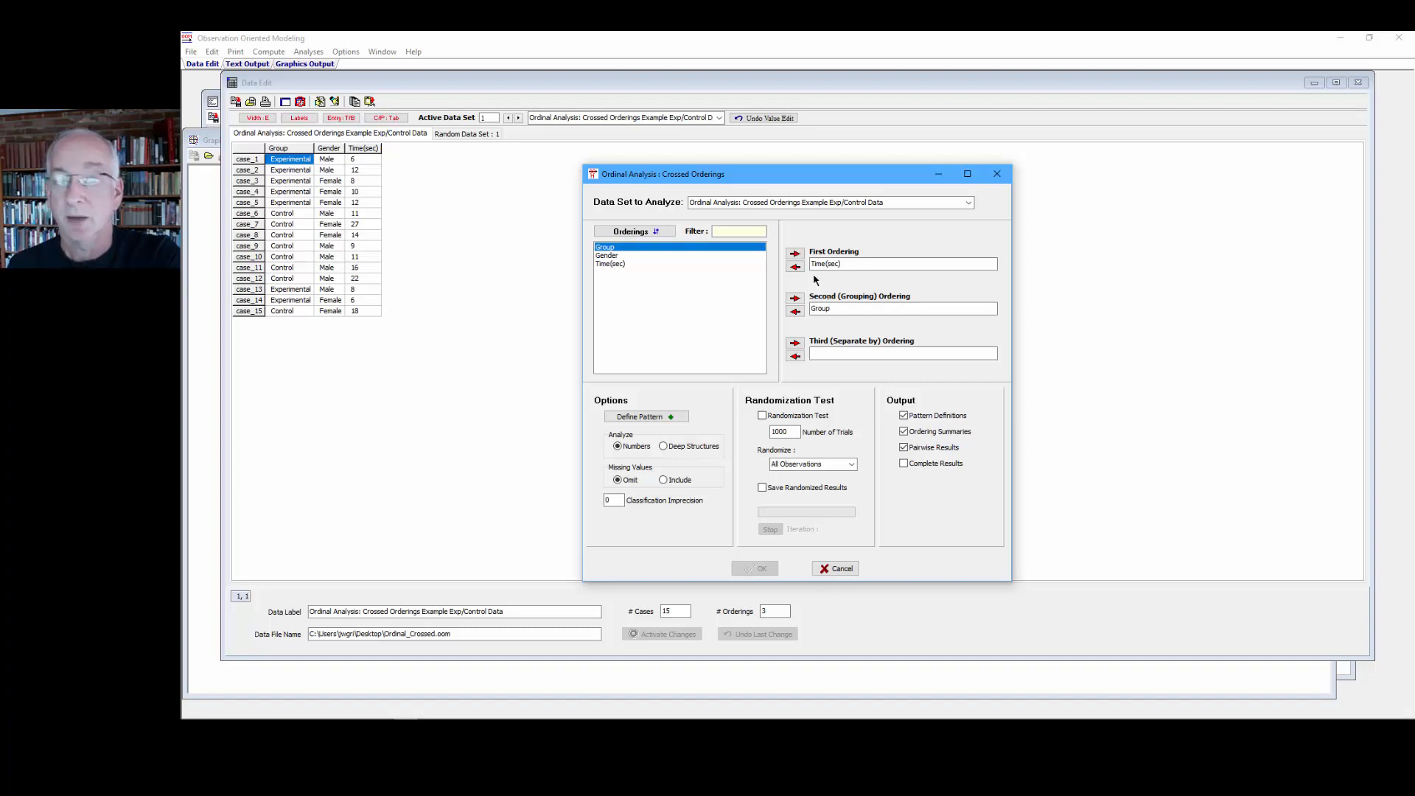
# Step: Define the crossed pattern with Control highest and Experimental lowest, raising the image font size to 20
pyautogui.click(676, 418)
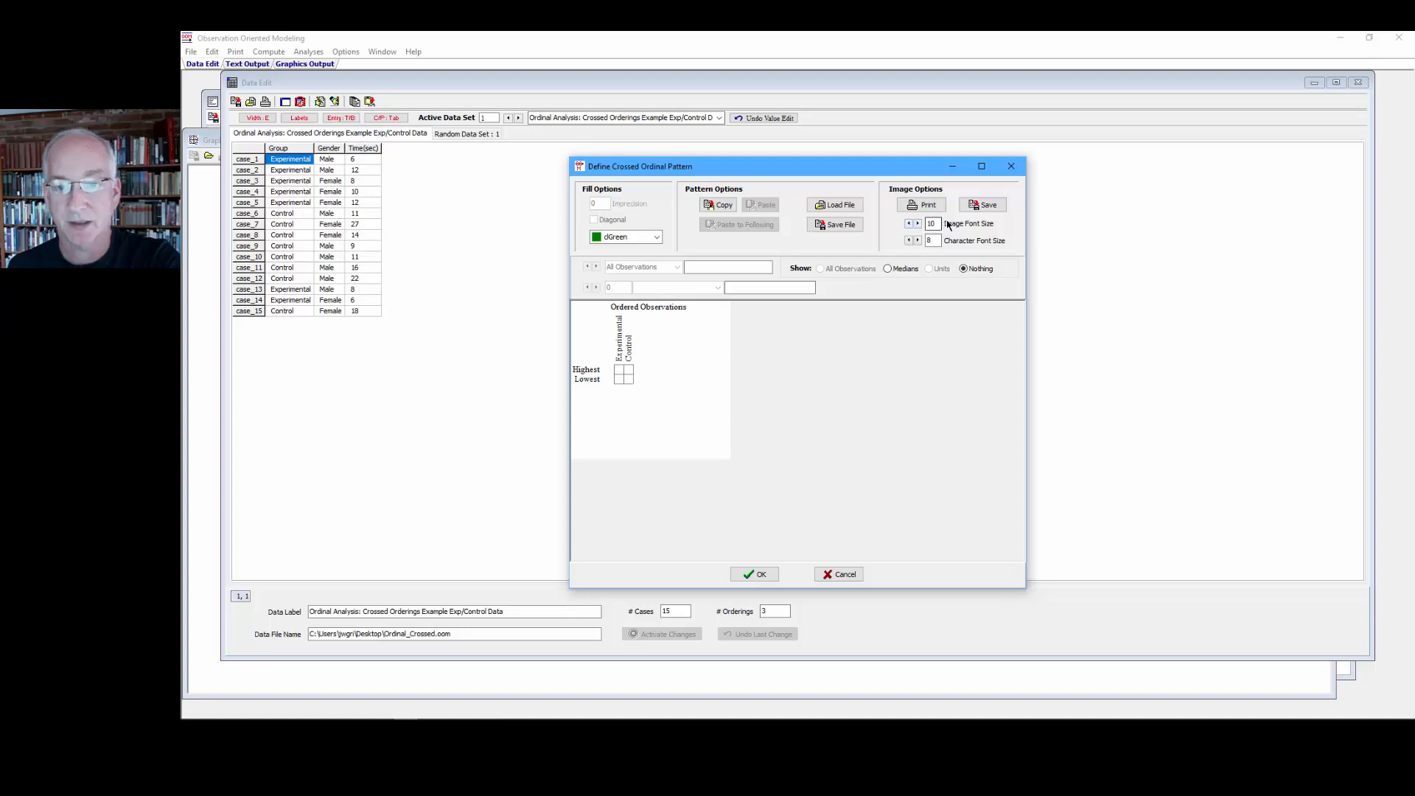
pyautogui.click(918, 224)
pyautogui.click(917, 223)
pyautogui.click(918, 223)
pyautogui.click(918, 223)
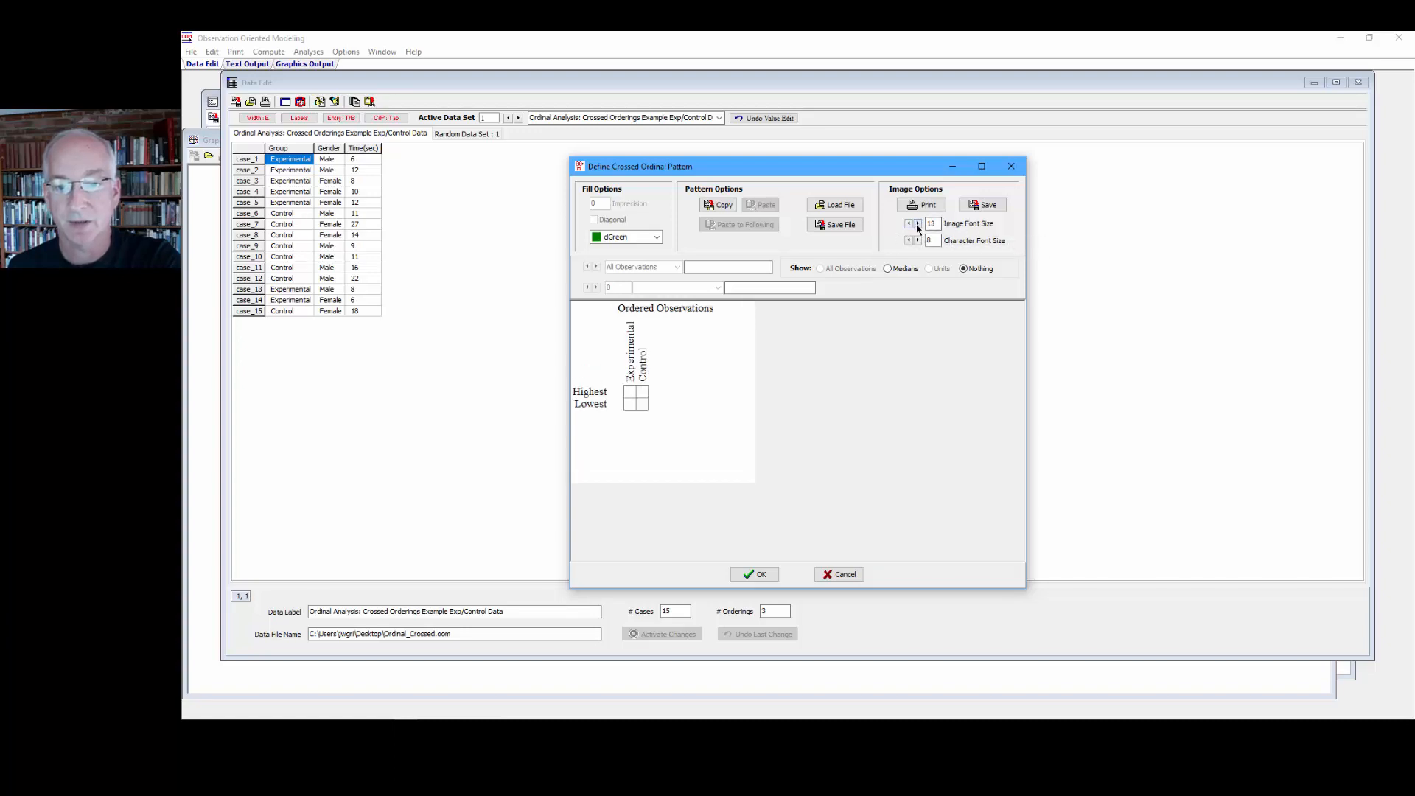
pyautogui.click(918, 223)
pyautogui.click(918, 224)
pyautogui.click(918, 223)
pyautogui.click(918, 223)
pyautogui.click(918, 224)
pyautogui.click(918, 224)
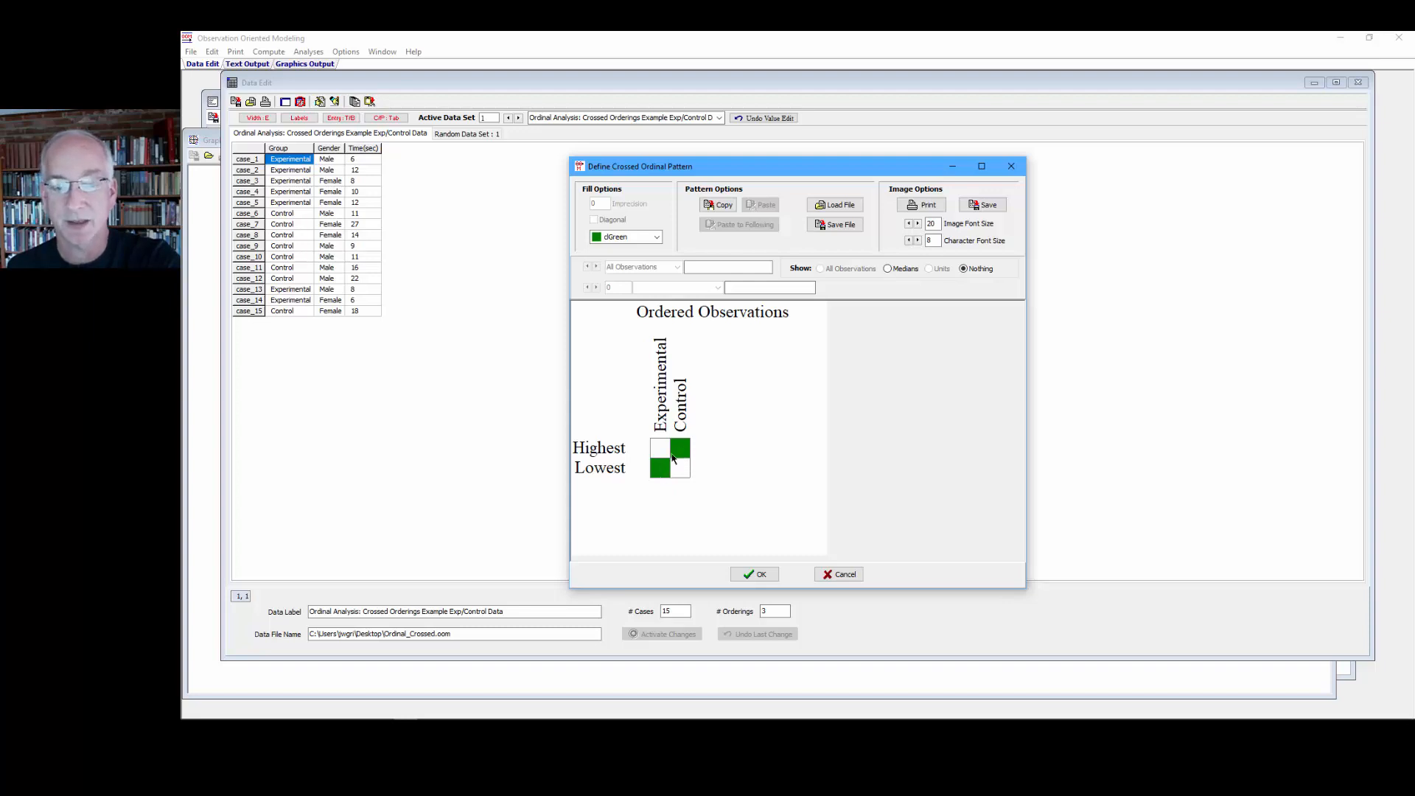
pyautogui.click(751, 574)
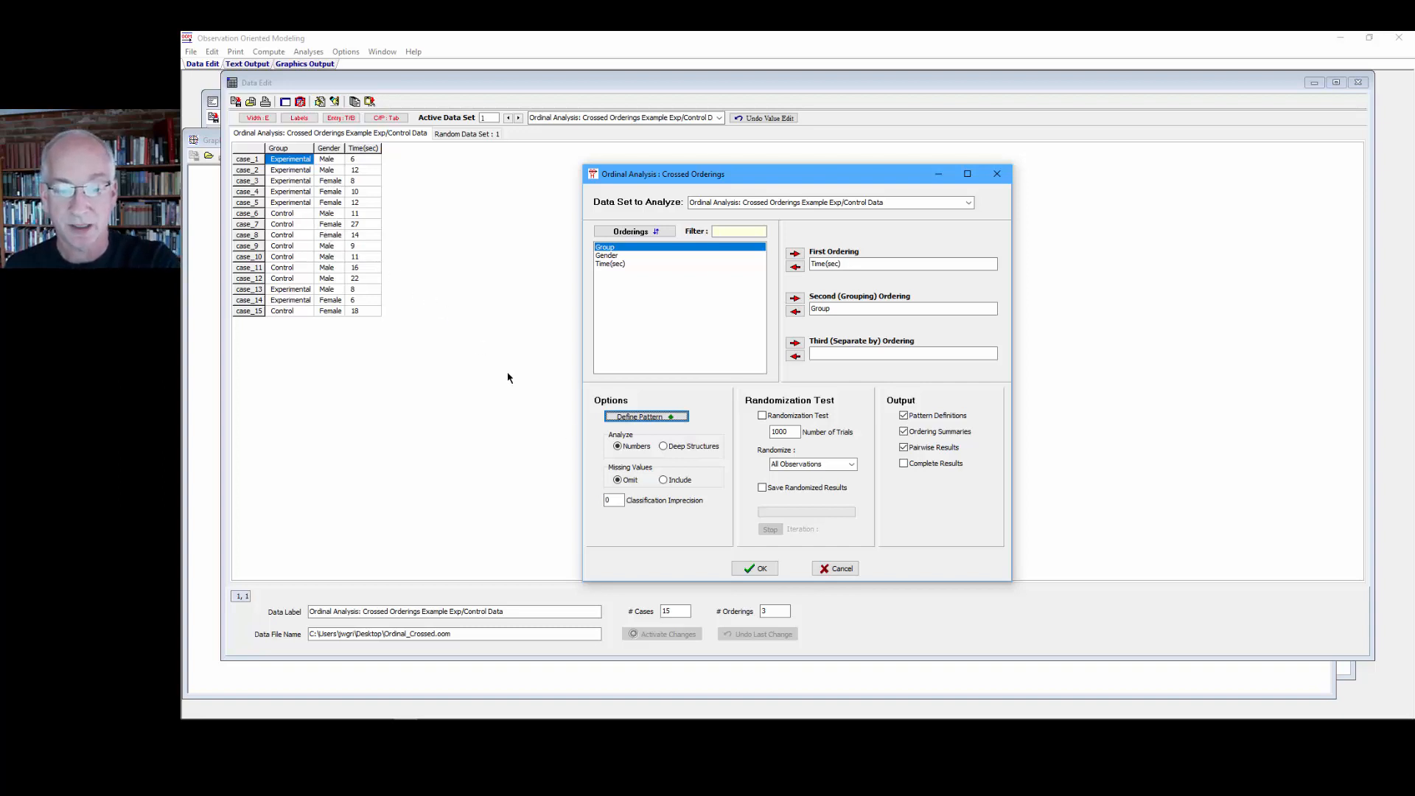
# Step: Run the crossed orderings analysis
pyautogui.click(750, 568)
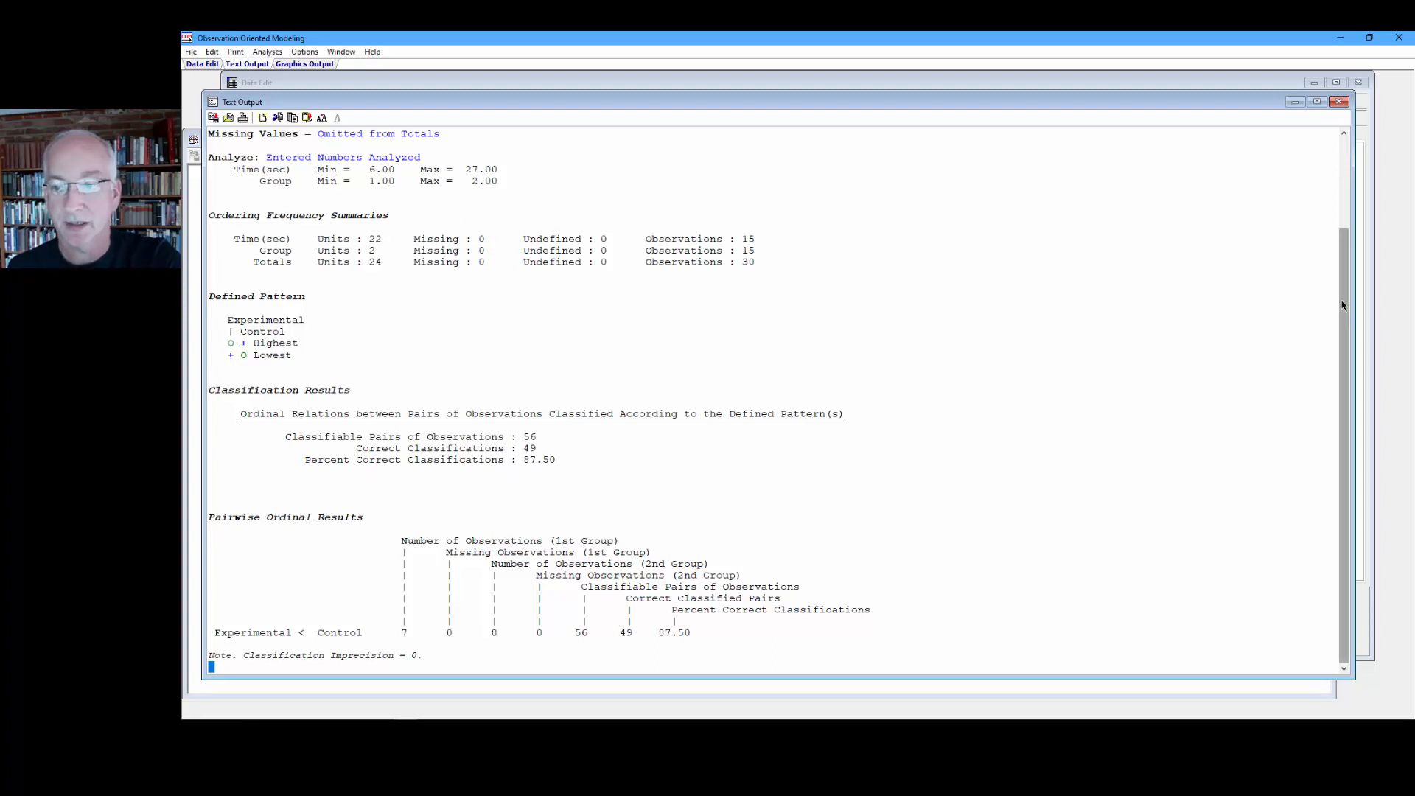
pyautogui.moveTo(1340, 312); pyautogui.dragTo(1340, 221)
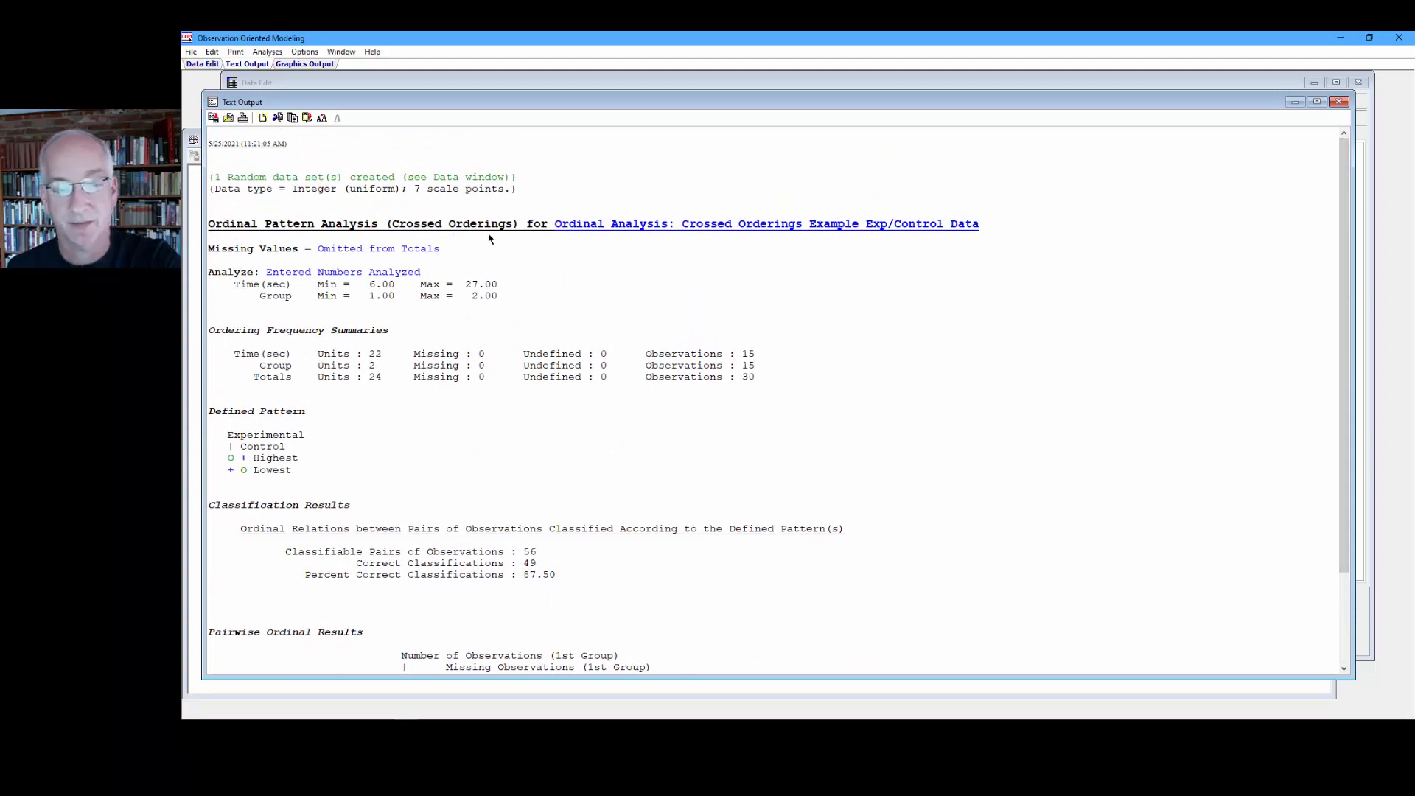
# Step: Examine the frequency summaries, defined pattern and classification results in the text output
pyautogui.moveTo(516, 309); pyautogui.dragTo(208, 248)
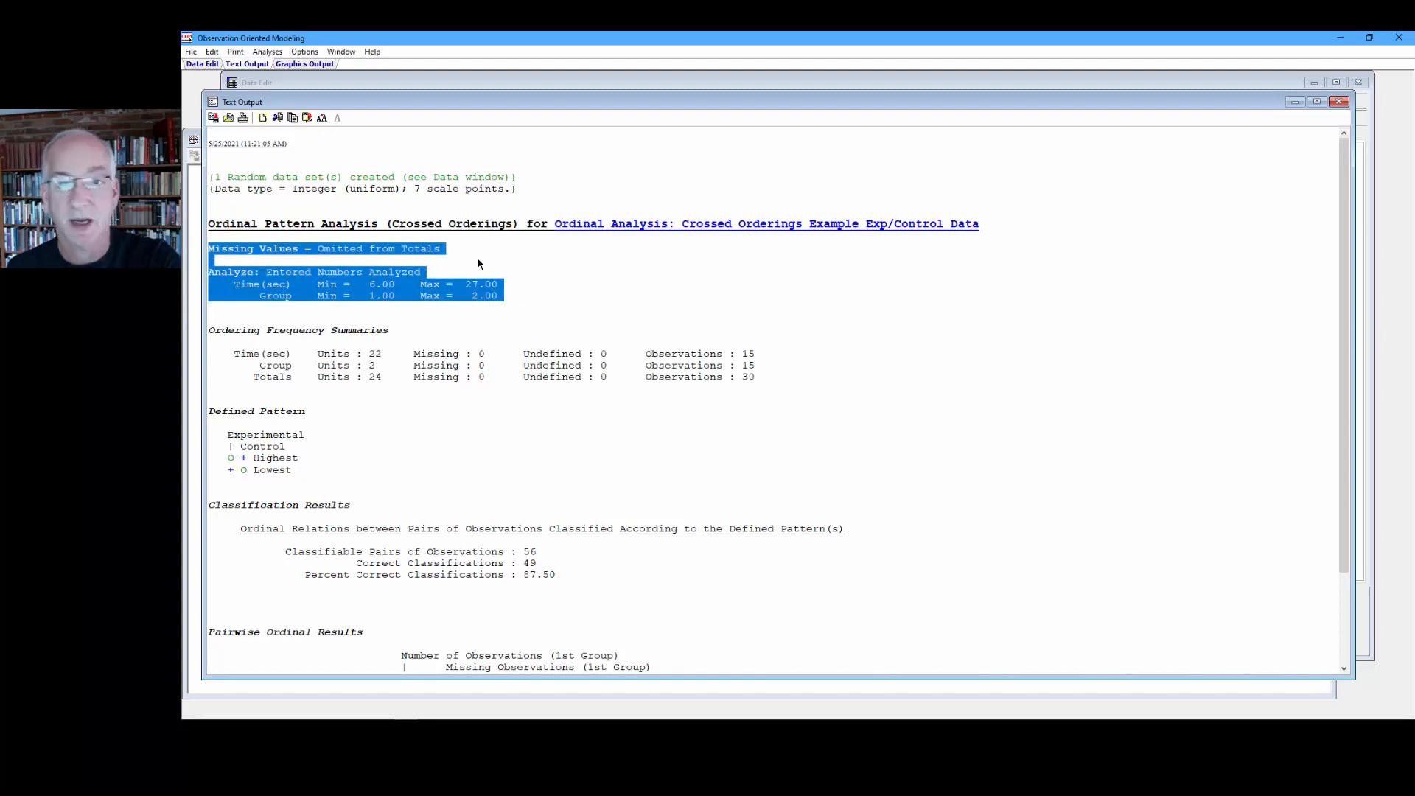
pyautogui.click(479, 264)
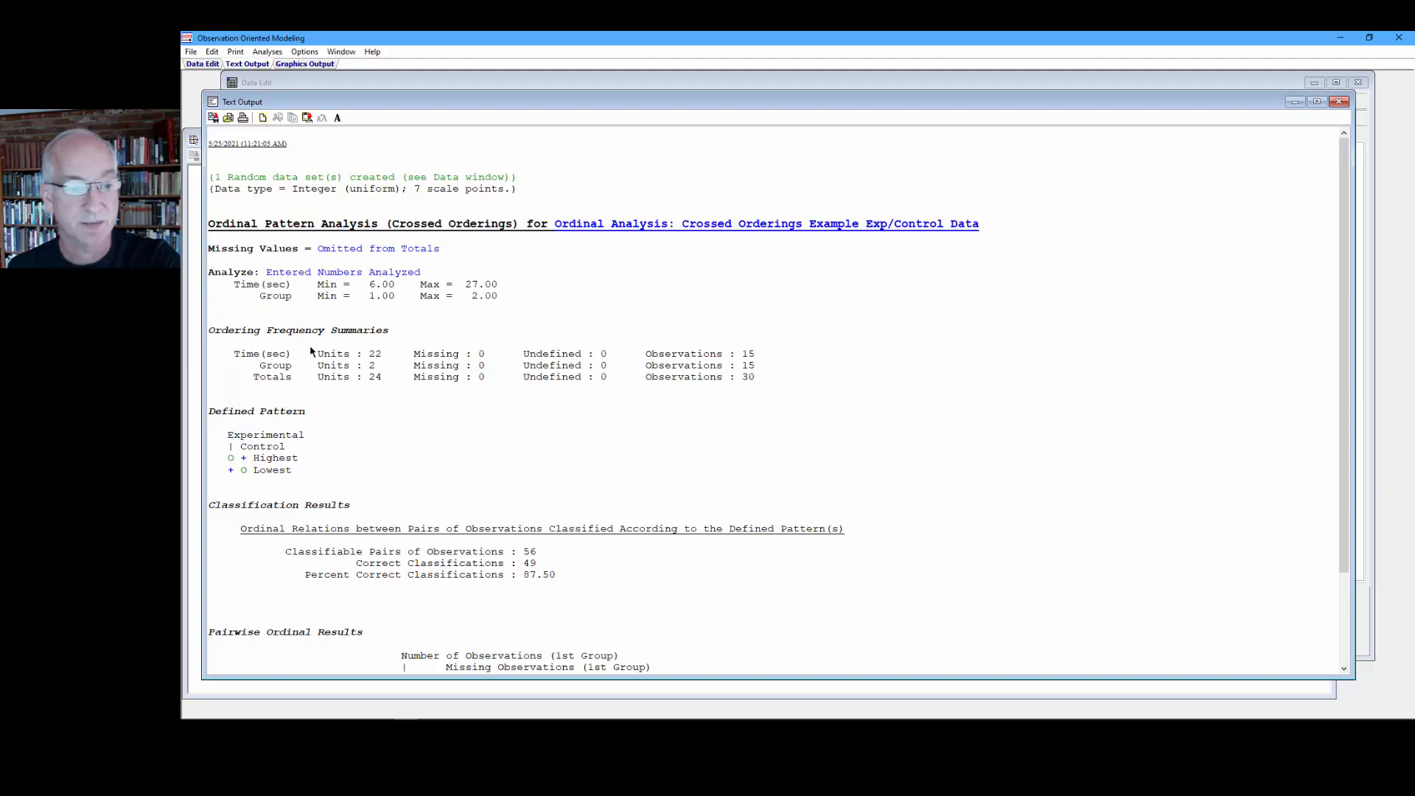
pyautogui.moveTo(235, 356); pyautogui.dragTo(383, 356)
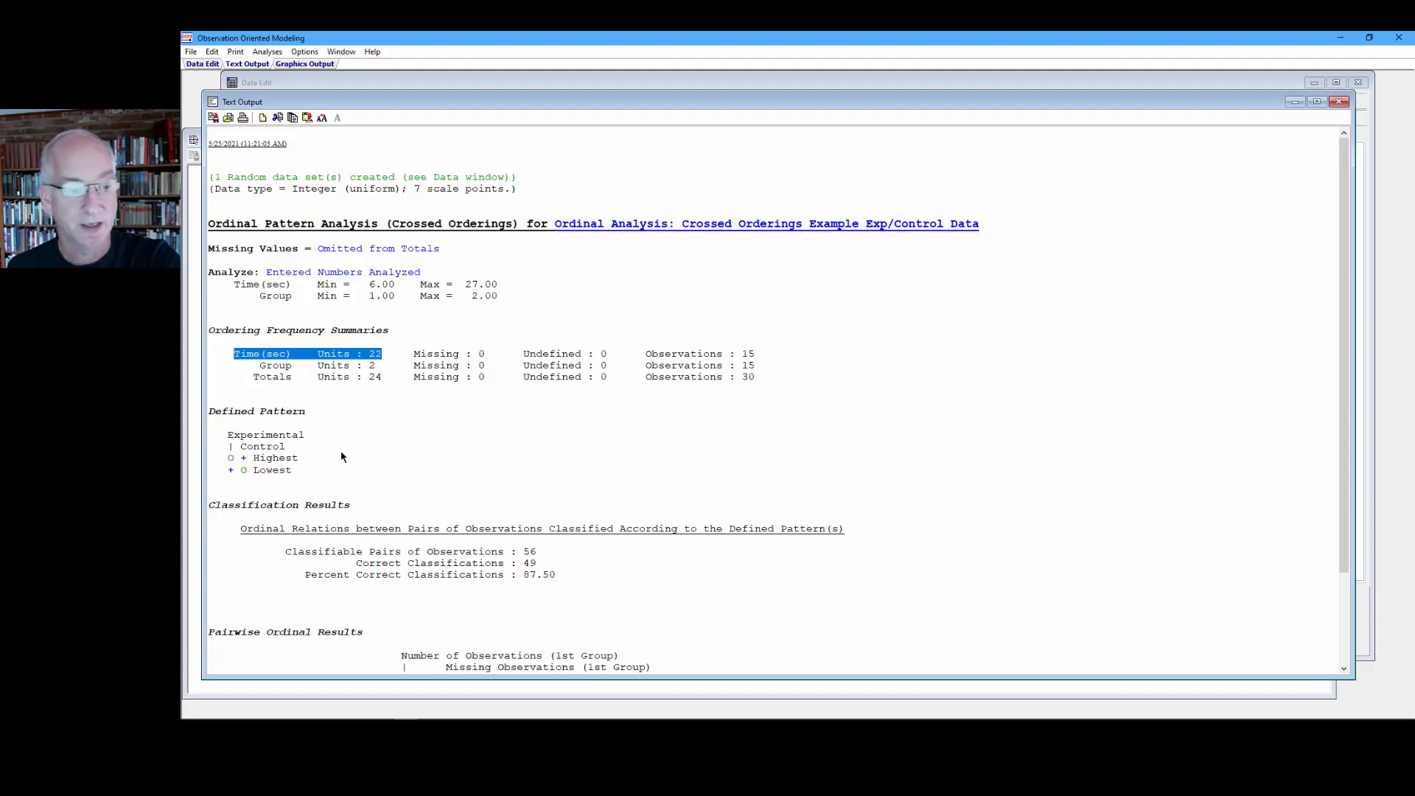
pyautogui.moveTo(312, 414); pyautogui.dragTo(195, 413)
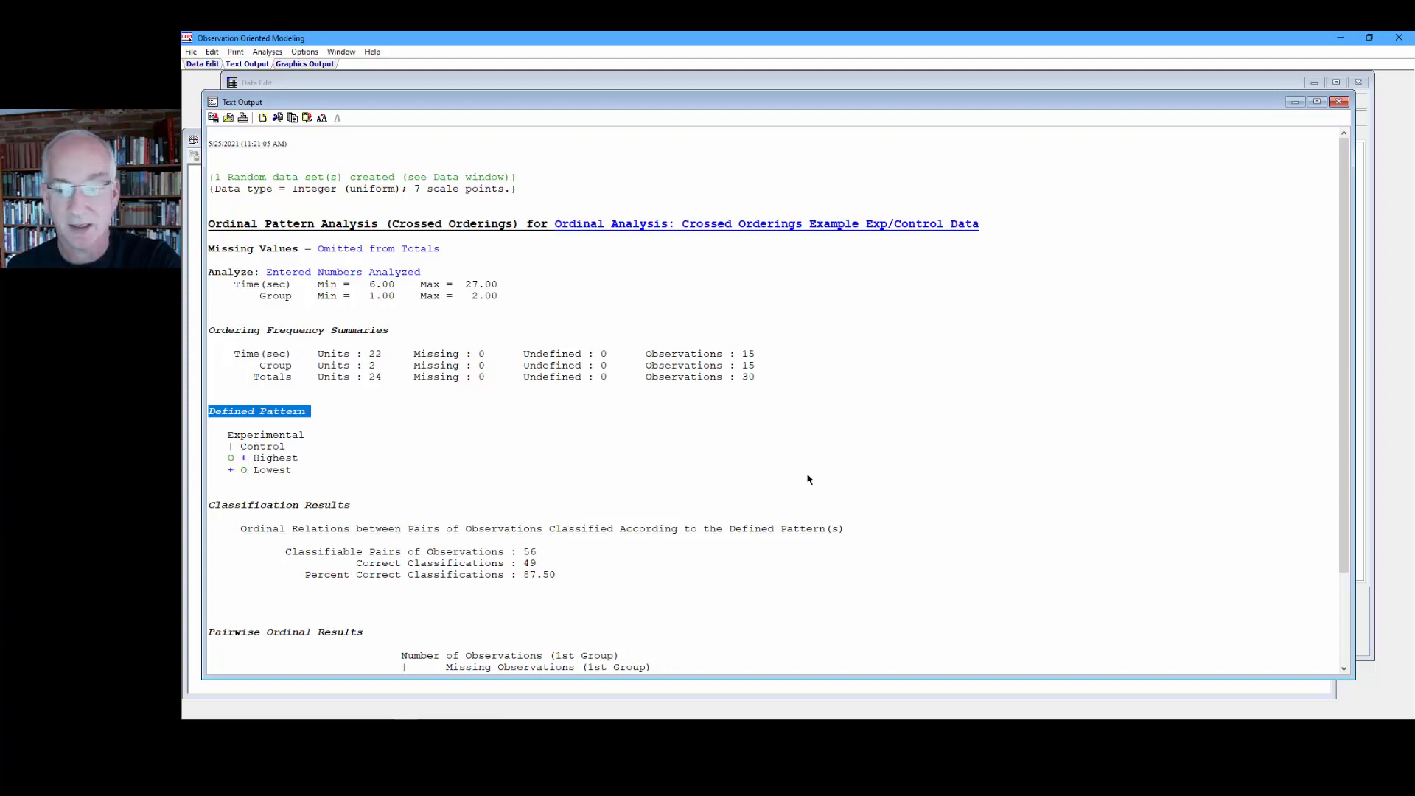
pyautogui.moveTo(1343, 361); pyautogui.dragTo(1363, 467)
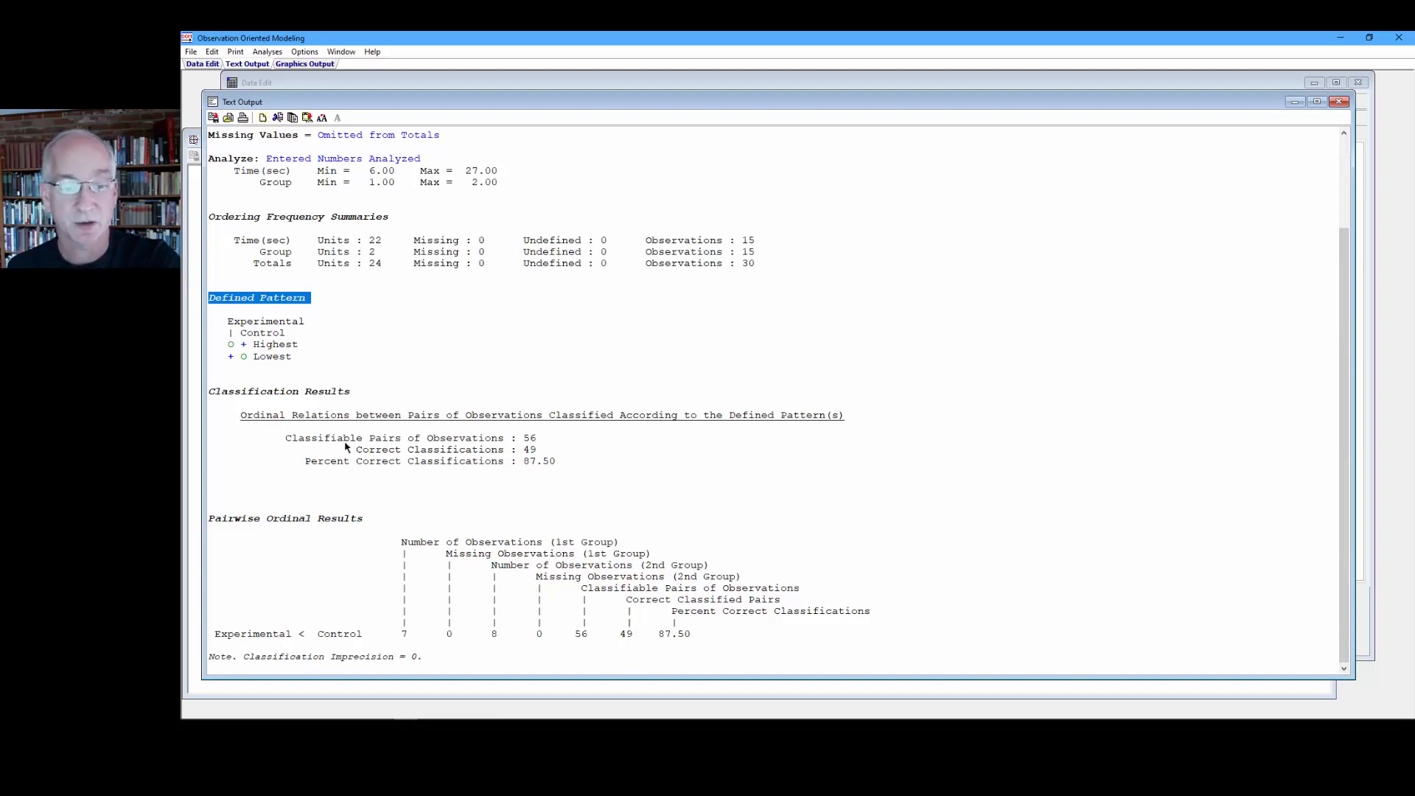
pyautogui.moveTo(538, 440); pyautogui.dragTo(525, 450)
pyautogui.click(536, 452)
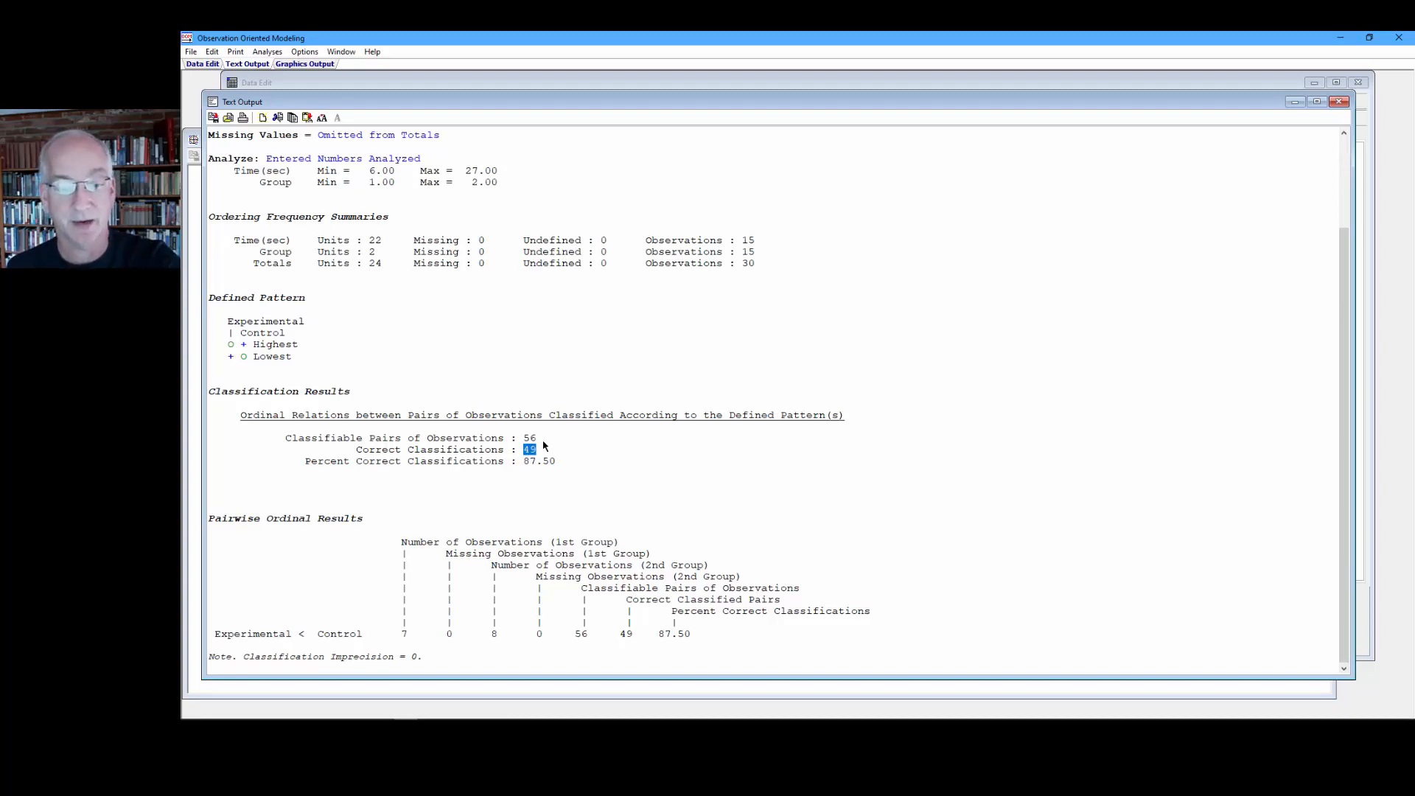
pyautogui.moveTo(557, 462); pyautogui.dragTo(523, 463)
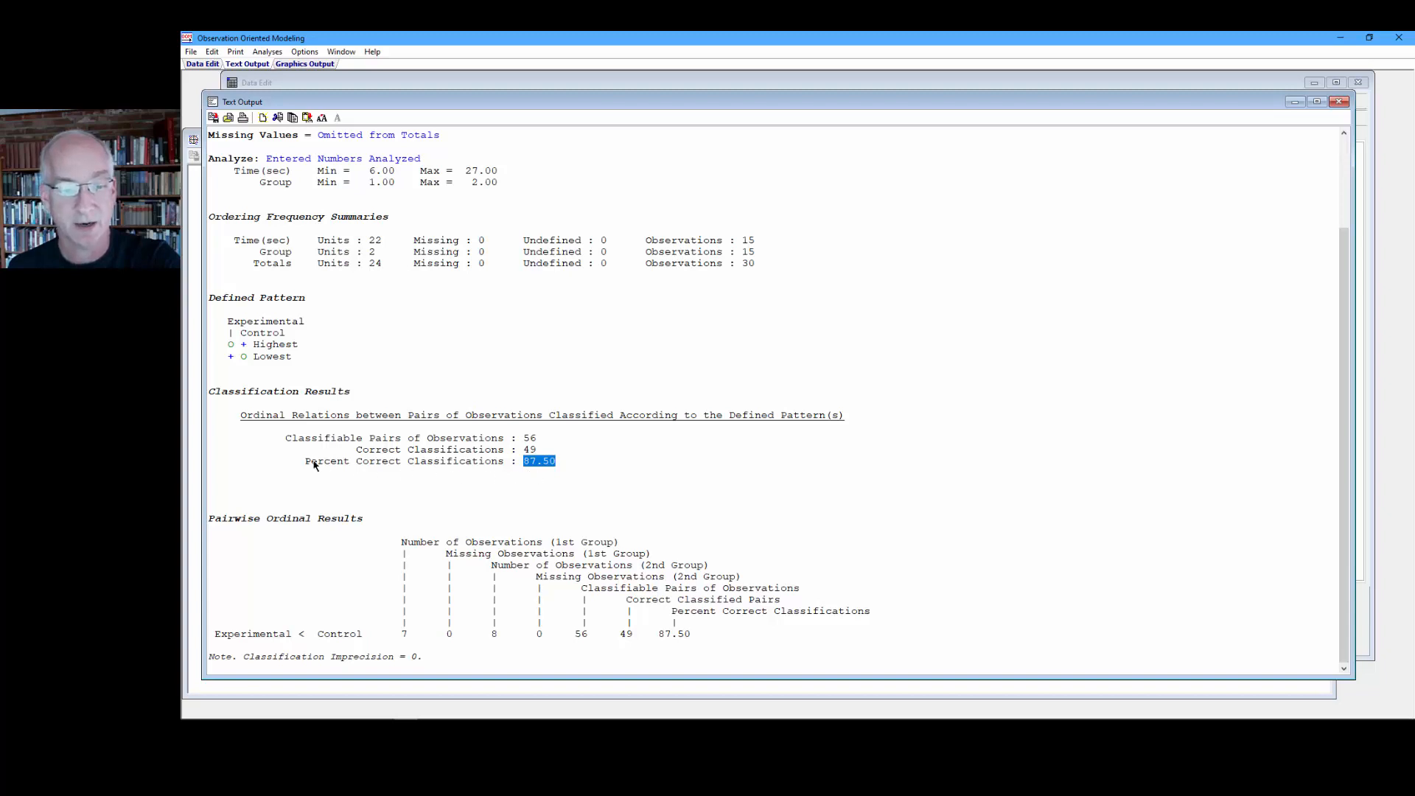
pyautogui.moveTo(305, 461); pyautogui.dragTo(502, 465)
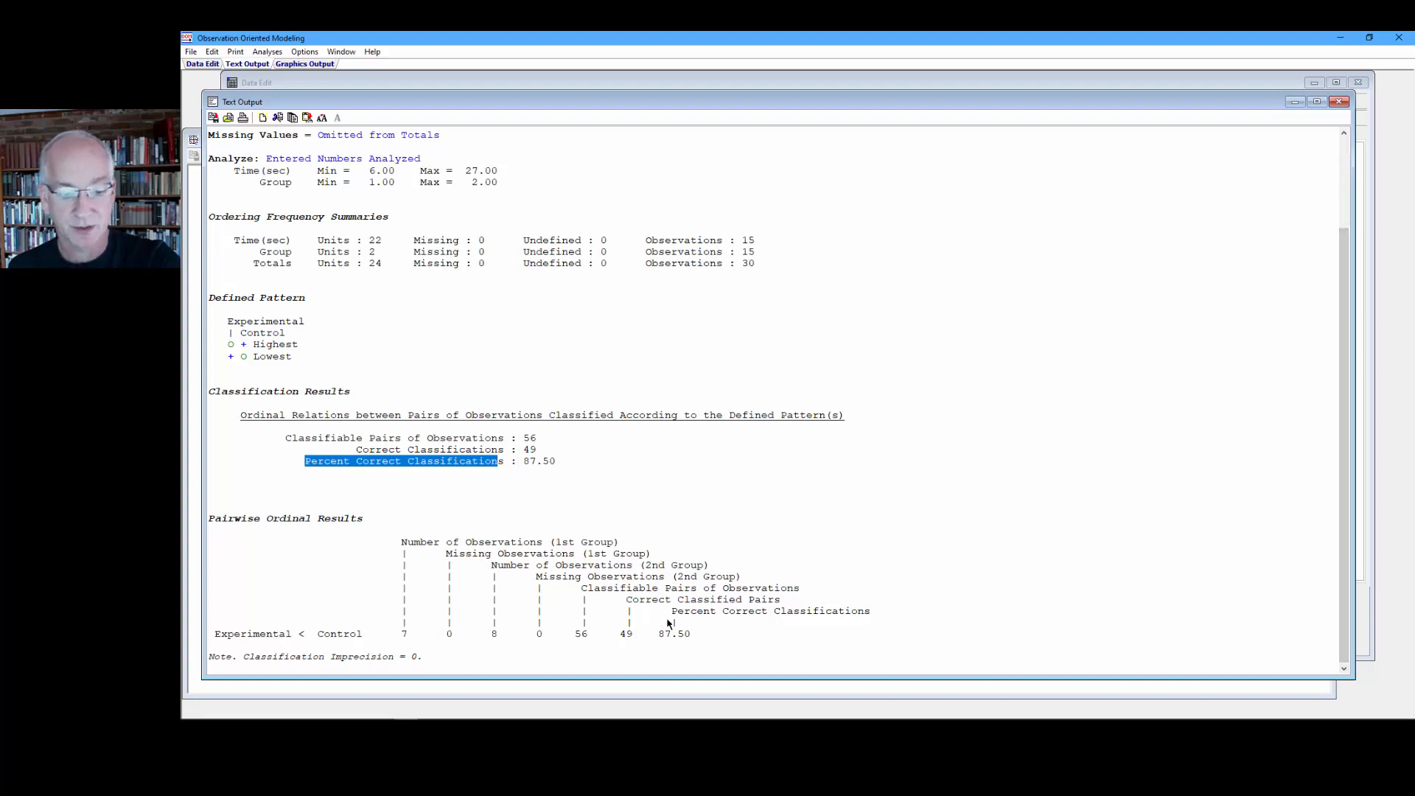
# Step: Examine the pairwise ordinal results row for Experimental < Control
pyautogui.click(531, 662)
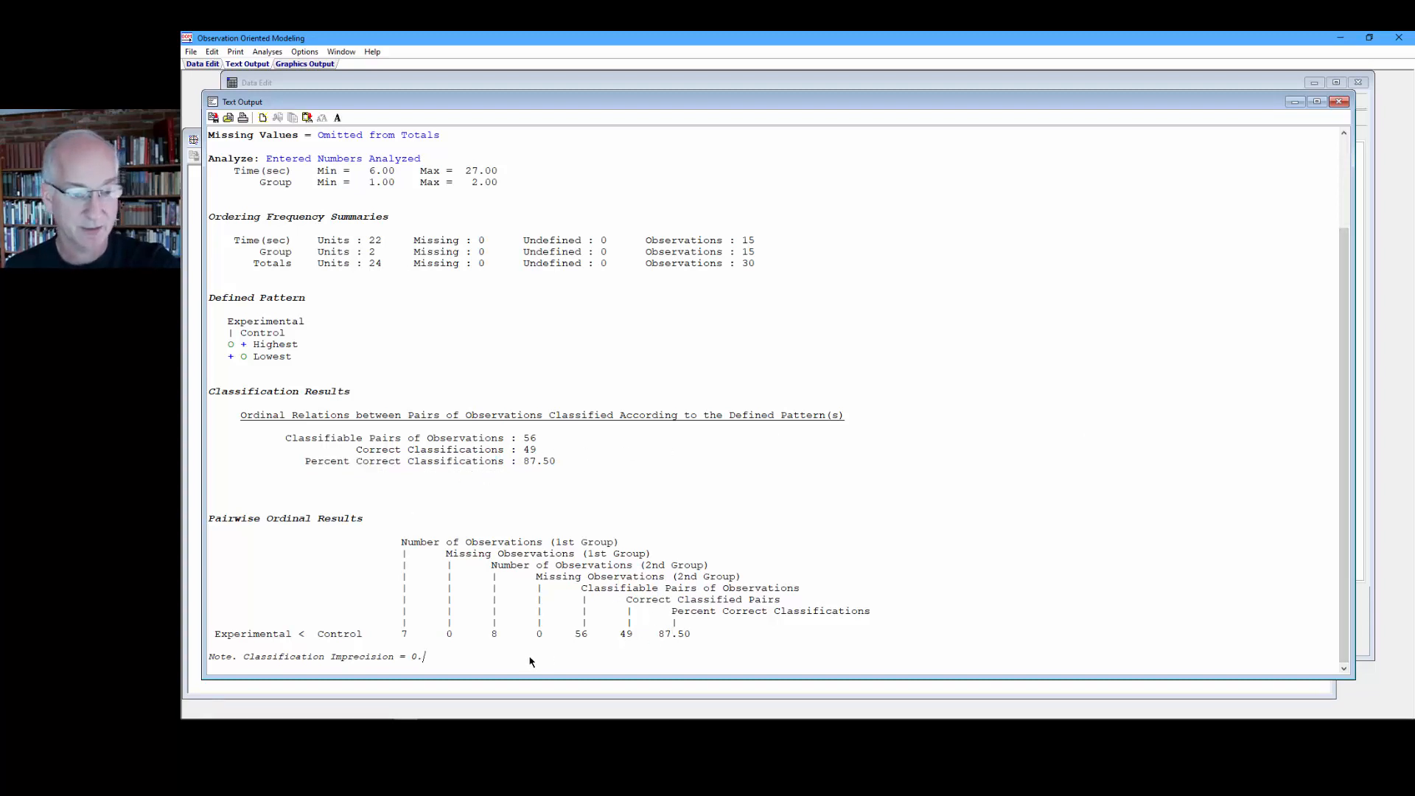
pyautogui.press('Return')
pyautogui.press('Return')
pyautogui.press('Return')
pyautogui.press('Return')
pyautogui.press('Return')
pyautogui.press('Return')
pyautogui.press('Return')
pyautogui.press('Return')
pyautogui.press('Return')
pyautogui.press('Return')
pyautogui.press('Return')
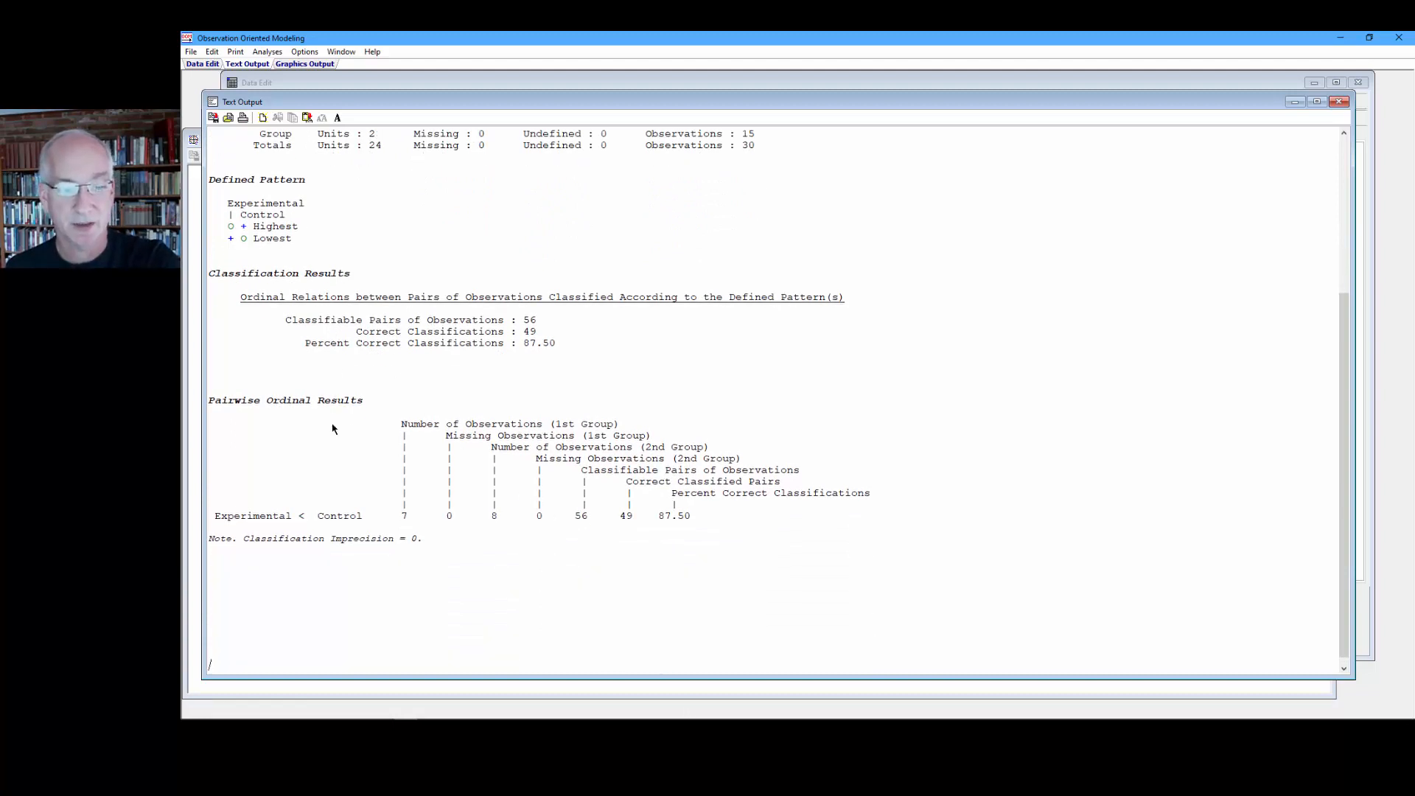
pyautogui.moveTo(216, 522); pyautogui.dragTo(367, 526)
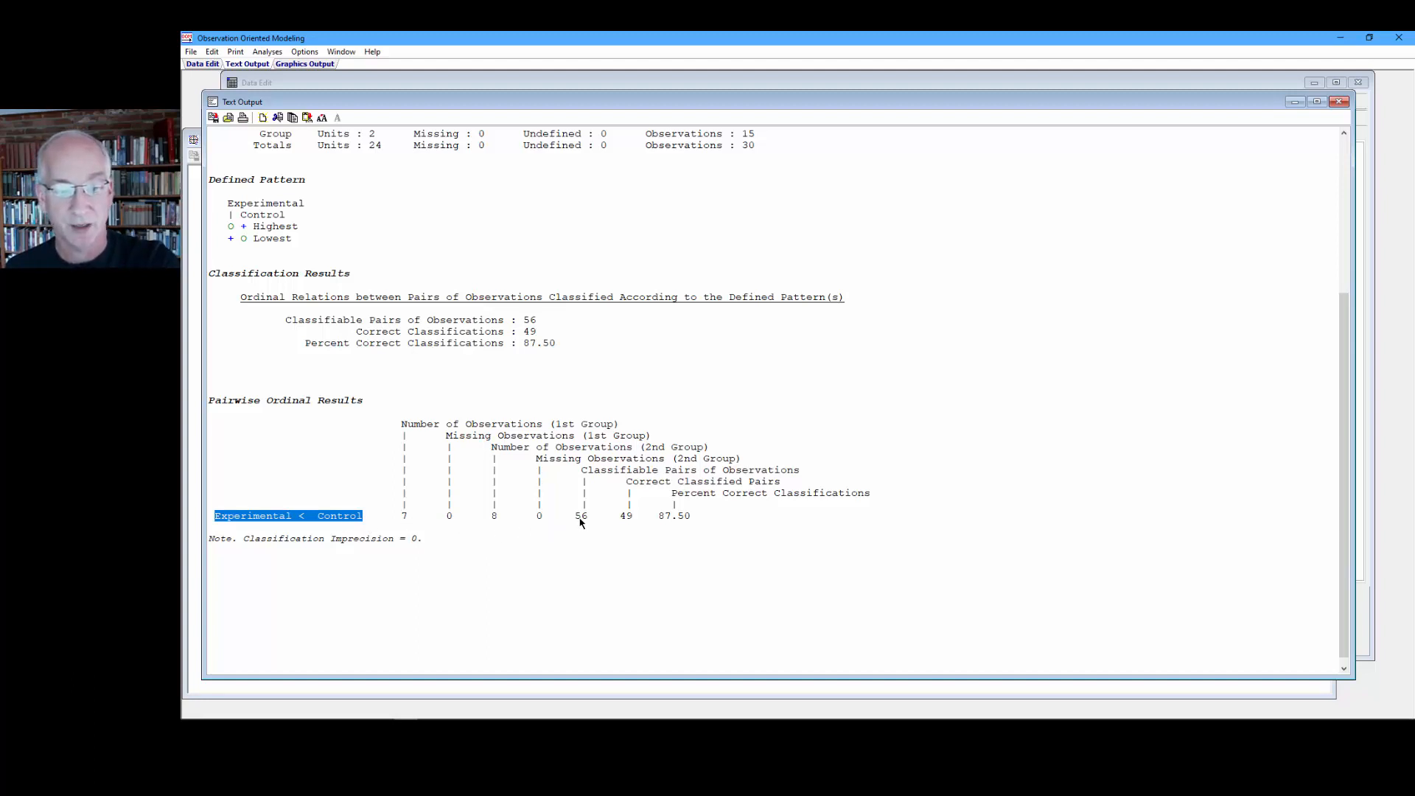
pyautogui.moveTo(589, 516); pyautogui.dragTo(706, 524)
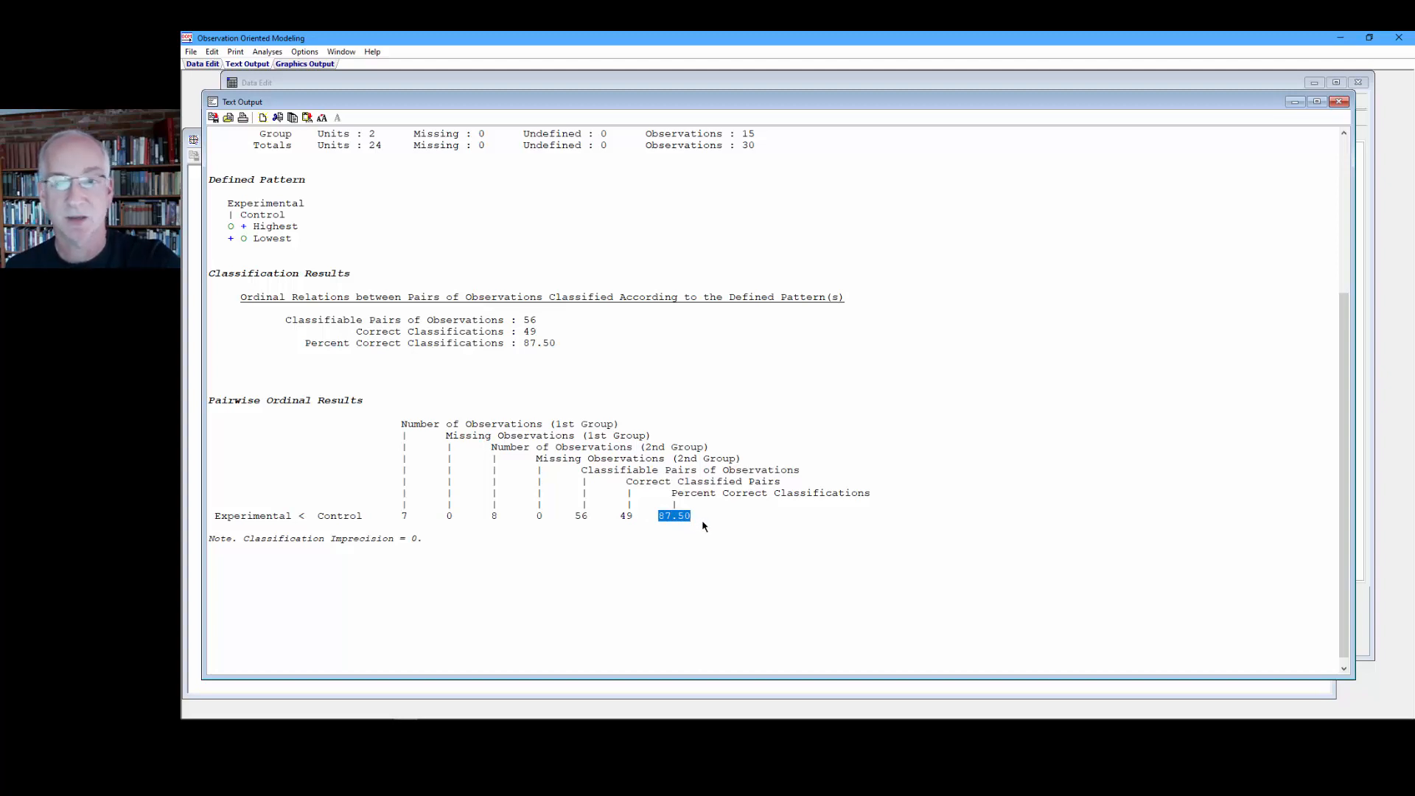